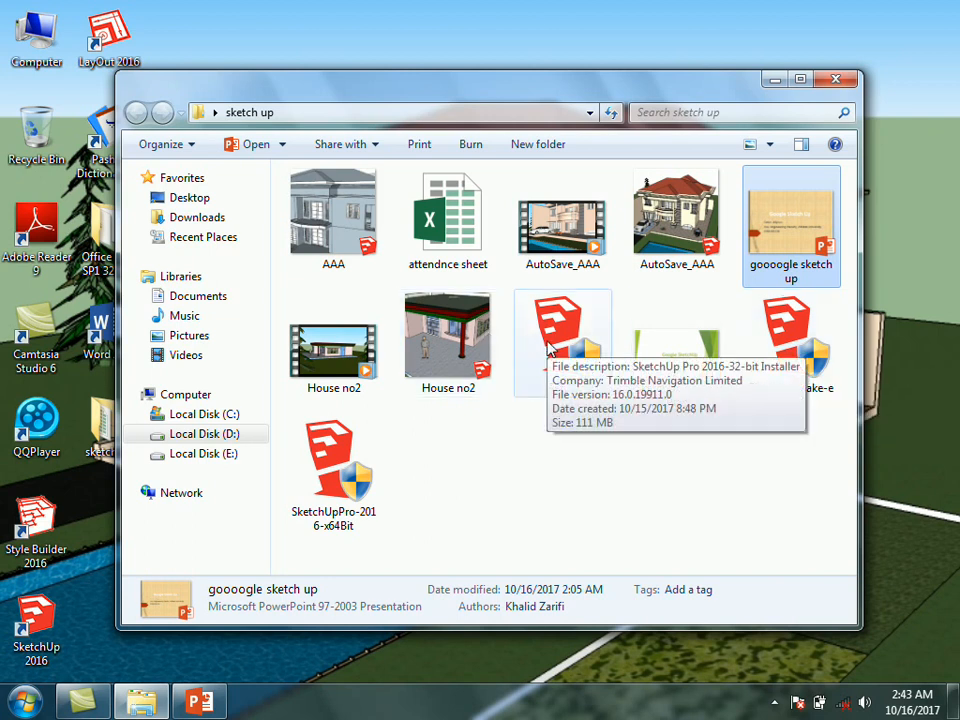
# - Run the Setup installer as administrator and advance the SketchUp Pro 2016 (32-bit) wizard to the change, repair or remove options
pyautogui.rightClick(549, 347)
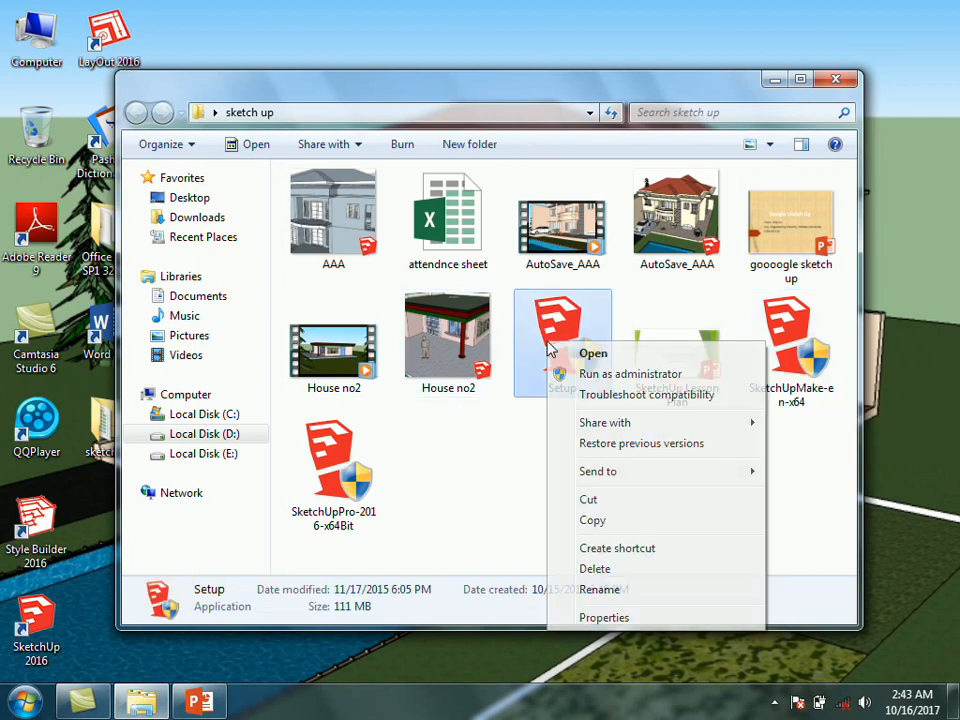
pyautogui.click(594, 378)
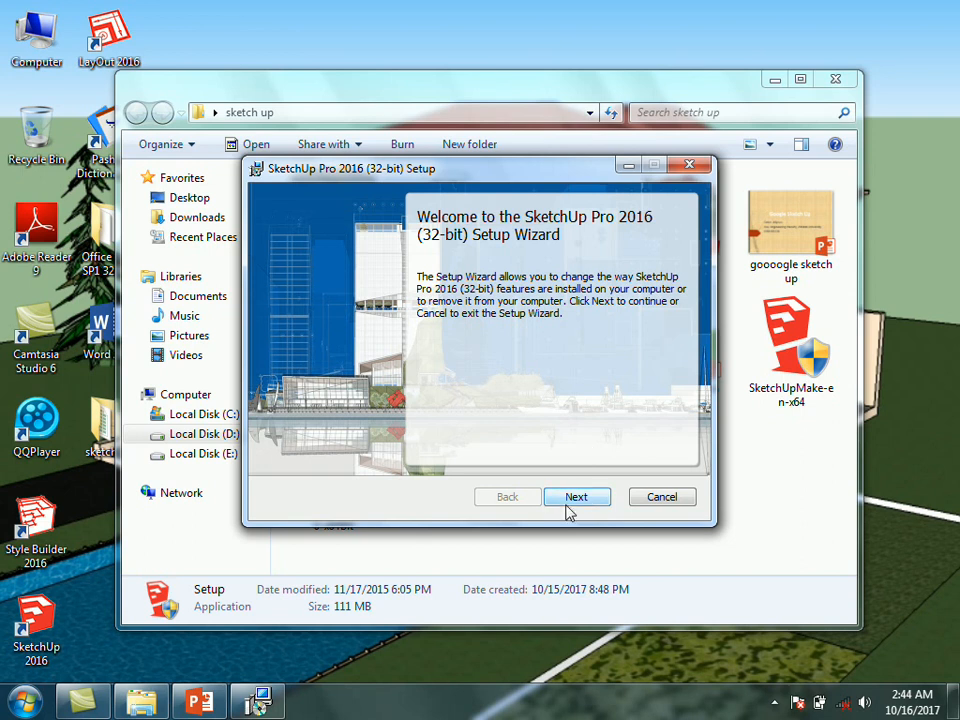
pyautogui.click(661, 503)
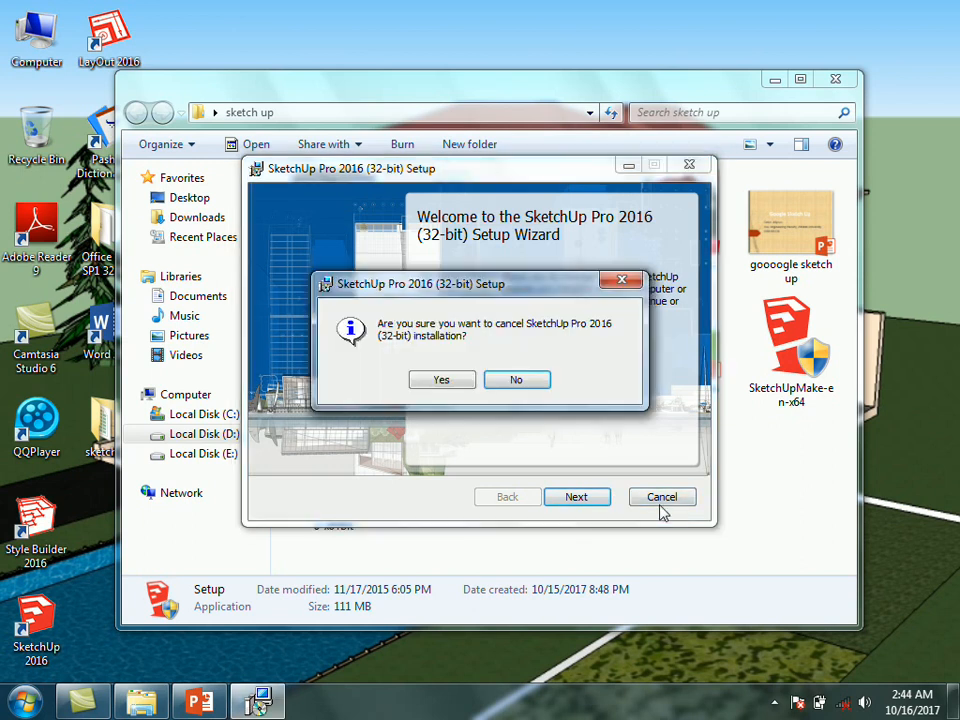
pyautogui.click(516, 382)
pyautogui.click(575, 499)
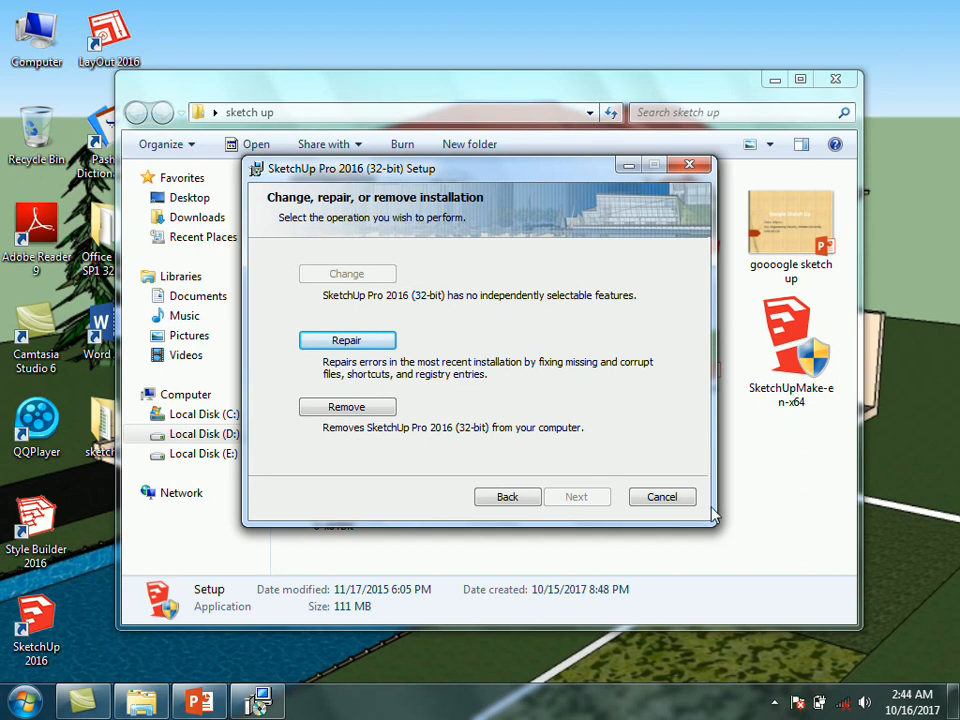
# - Cancel the SketchUp Pro 2016 (32-bit) installation and exit the setup wizard
pyautogui.click(668, 497)
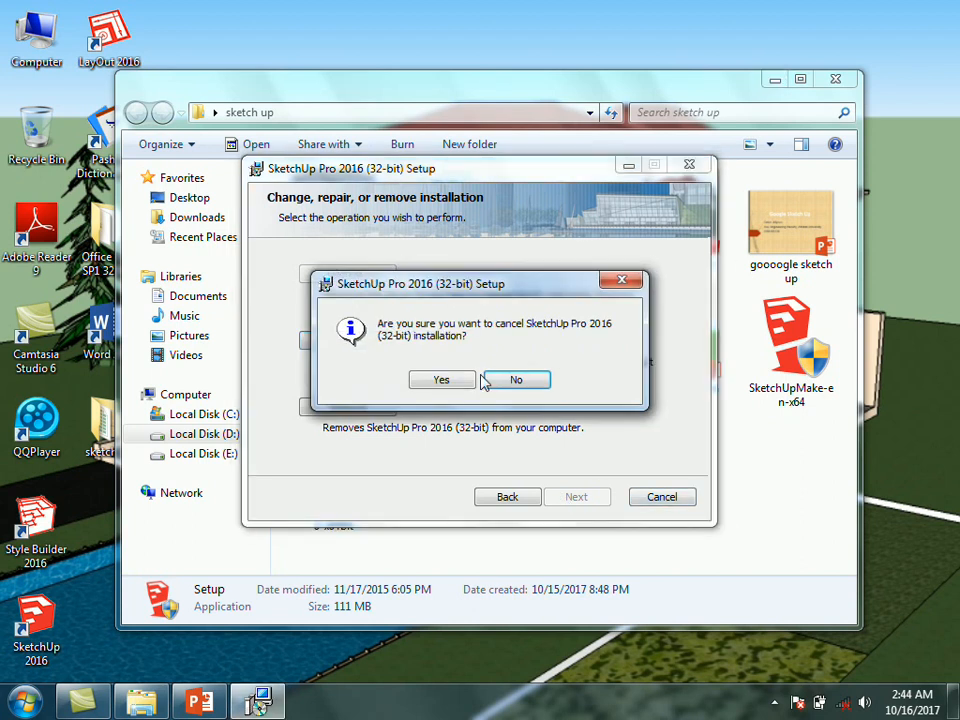
pyautogui.click(453, 376)
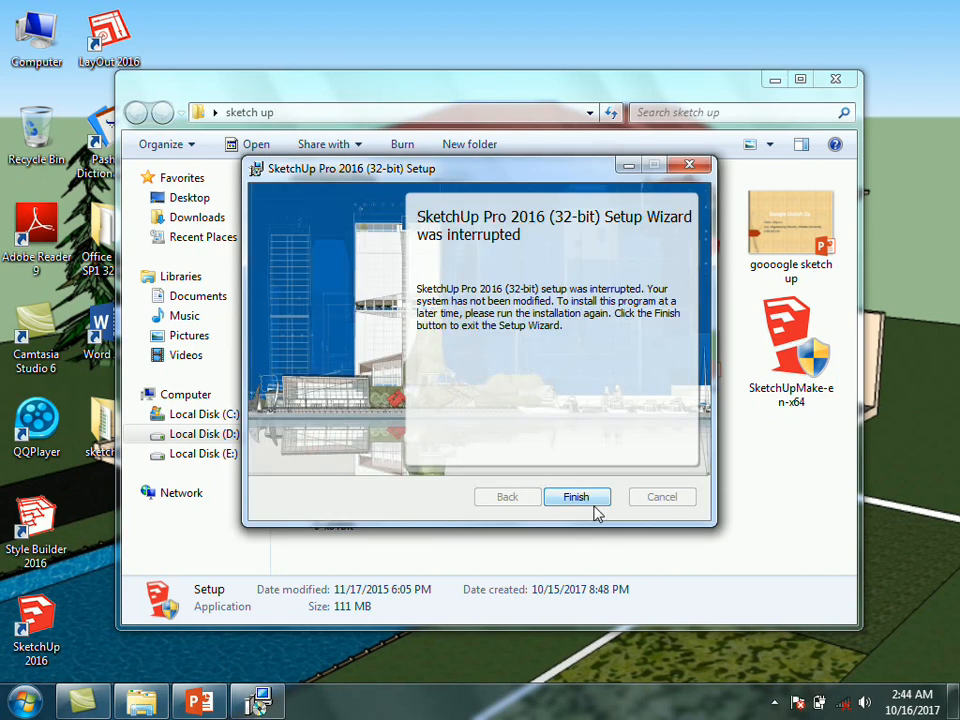
pyautogui.click(590, 503)
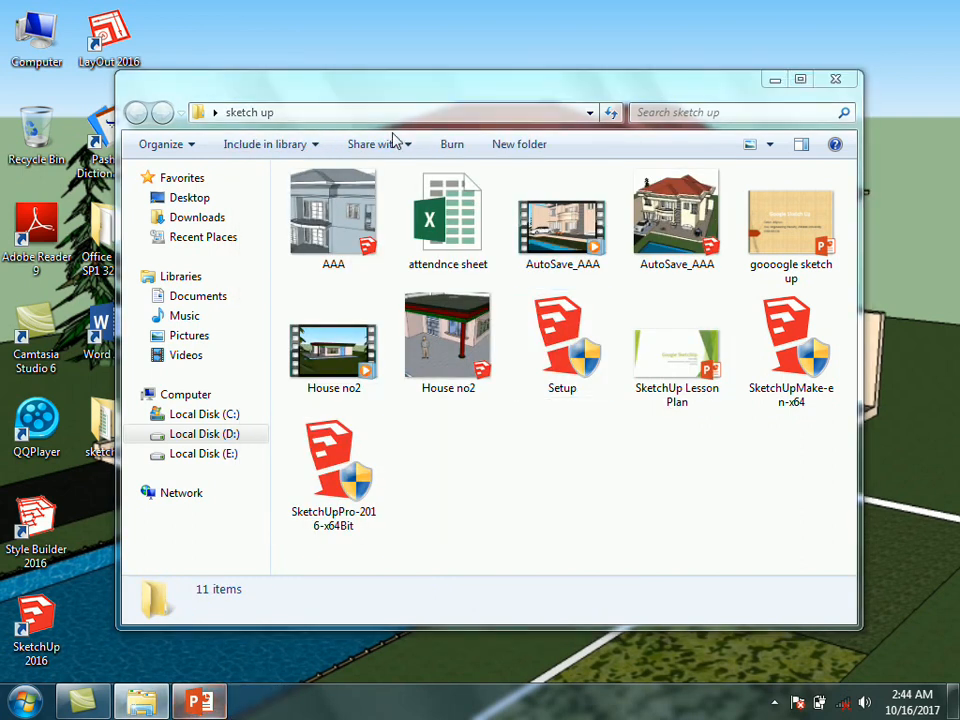
# - Glance at the topic slide in PowerPoint, minimize the presentation and folder windows, and launch SketchUp 2016 from the desktop
pyautogui.click(199, 700)
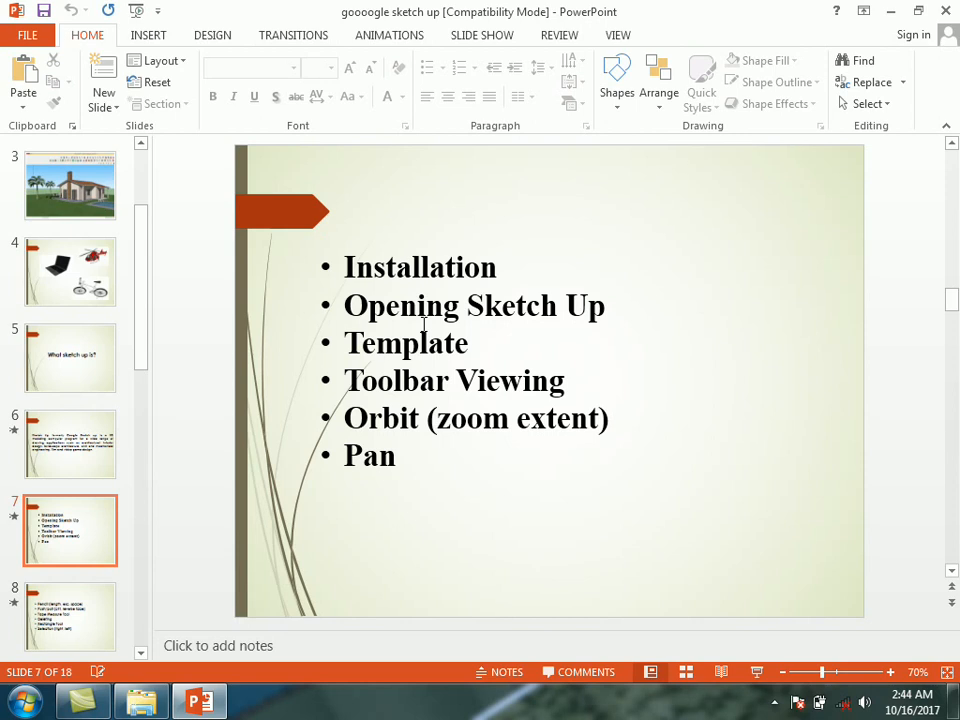
pyautogui.click(890, 11)
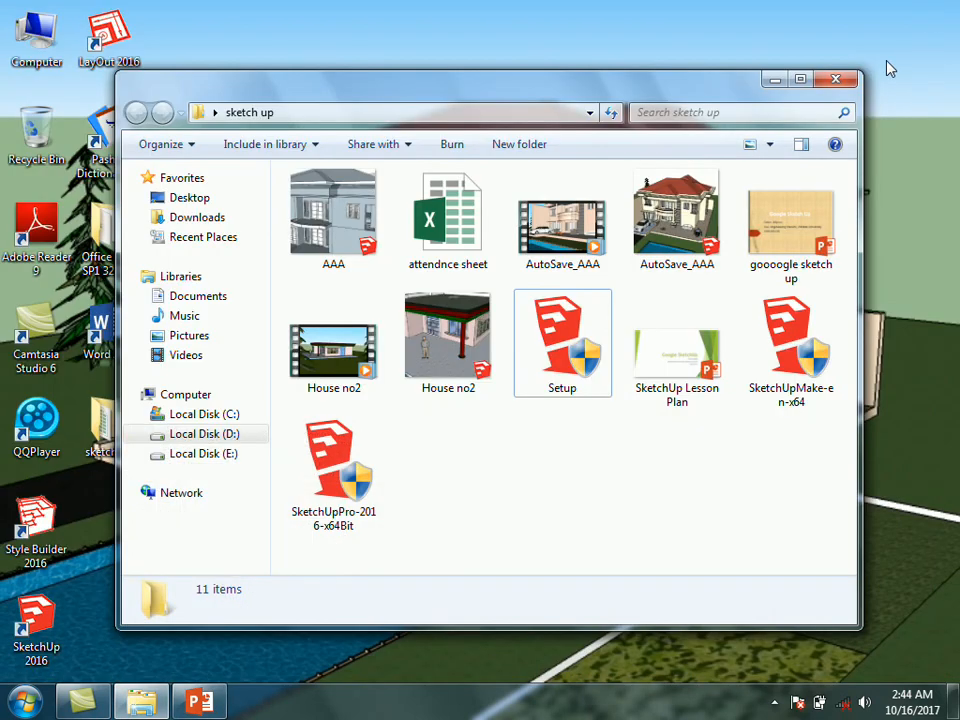
pyautogui.click(770, 80)
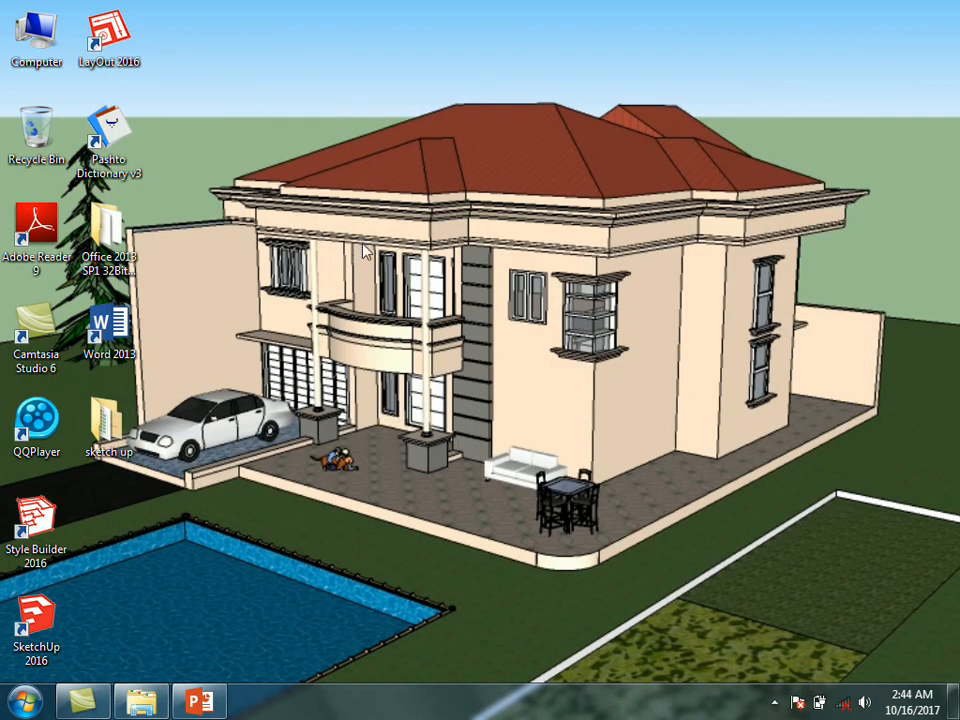
pyautogui.click(43, 635)
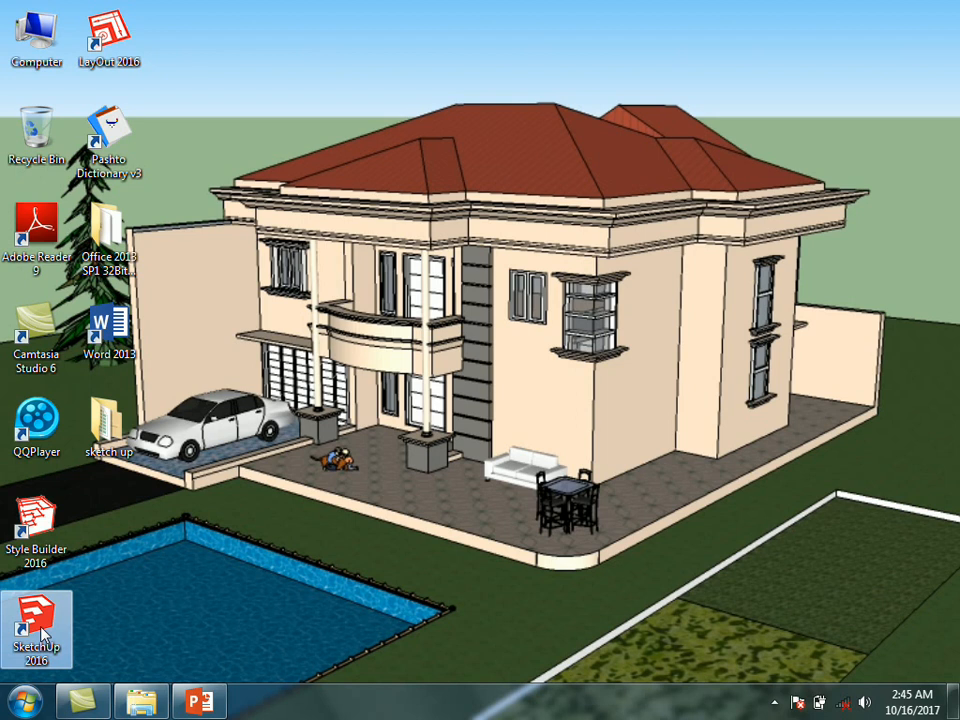
pyautogui.doubleClick(43, 635)
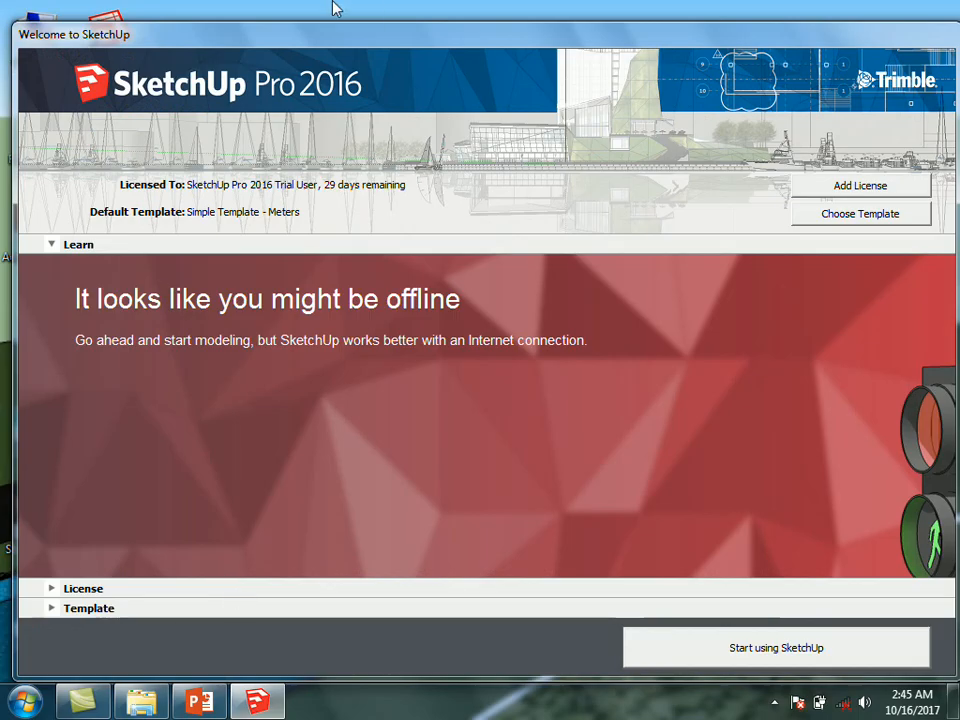
pyautogui.moveTo(327, 42)
pyautogui.mouseDown()
pyautogui.moveTo(274, 5)
pyautogui.moveTo(303, 24)
pyautogui.moveTo(332, 26)
pyautogui.moveTo(314, 20)
pyautogui.mouseUp()
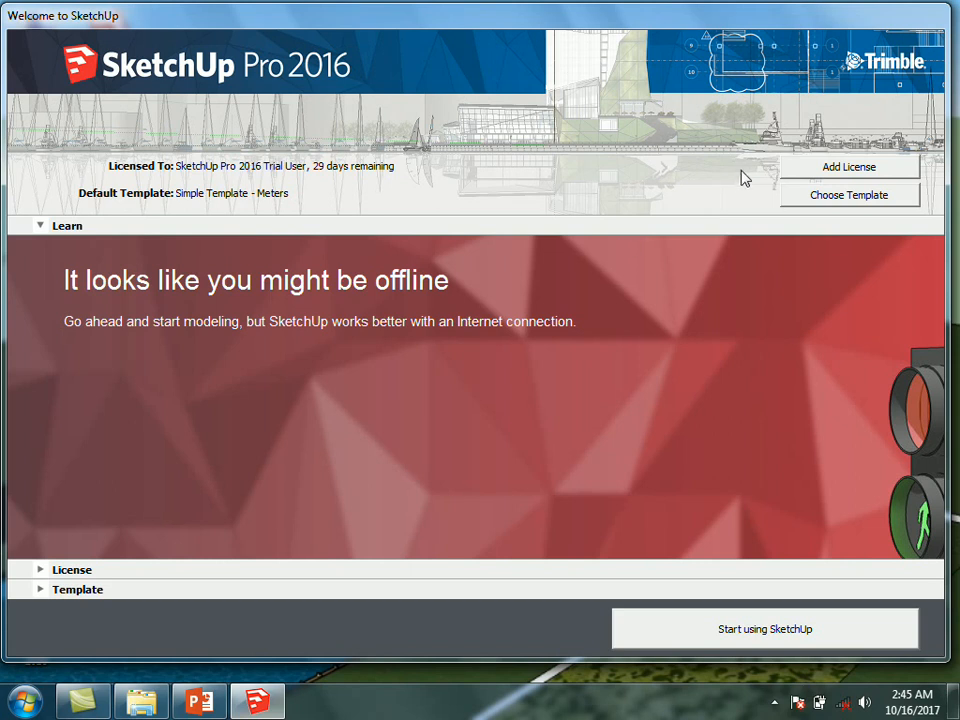
# - Look at the license section, choose Simple Template - Meters as the template, and start using SketchUp
pyautogui.click(796, 167)
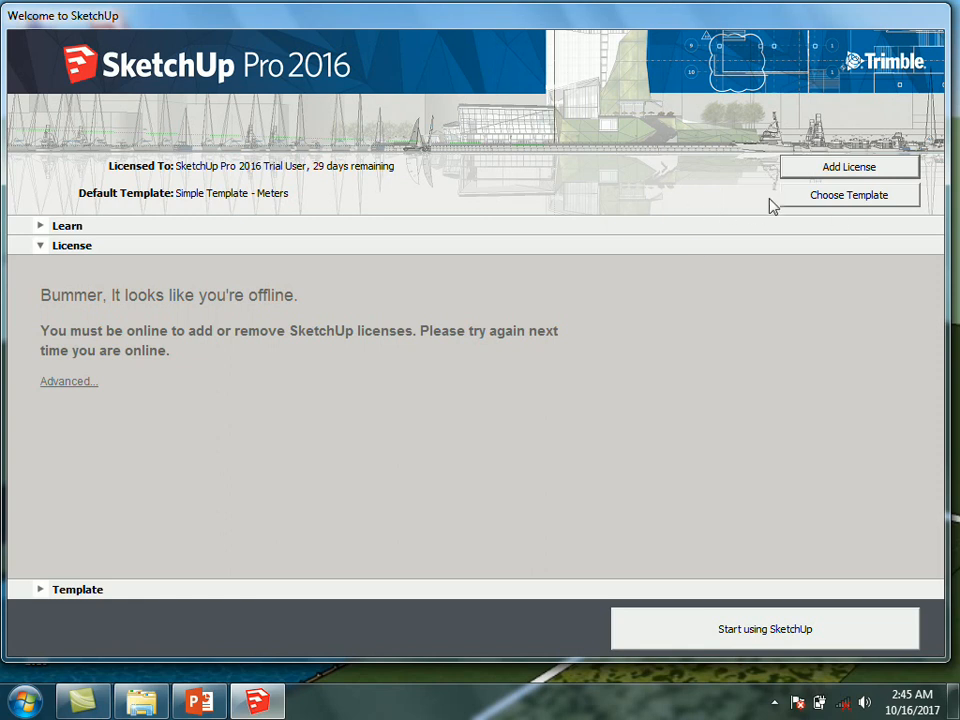
pyautogui.click(829, 202)
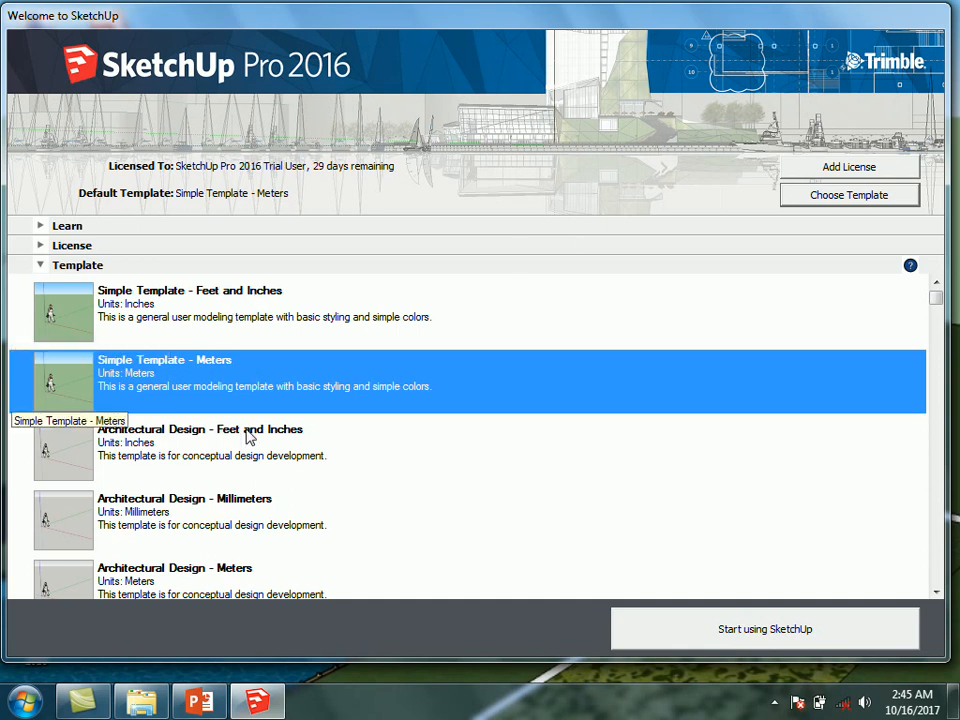
pyautogui.click(240, 516)
pyautogui.click(255, 459)
pyautogui.click(290, 400)
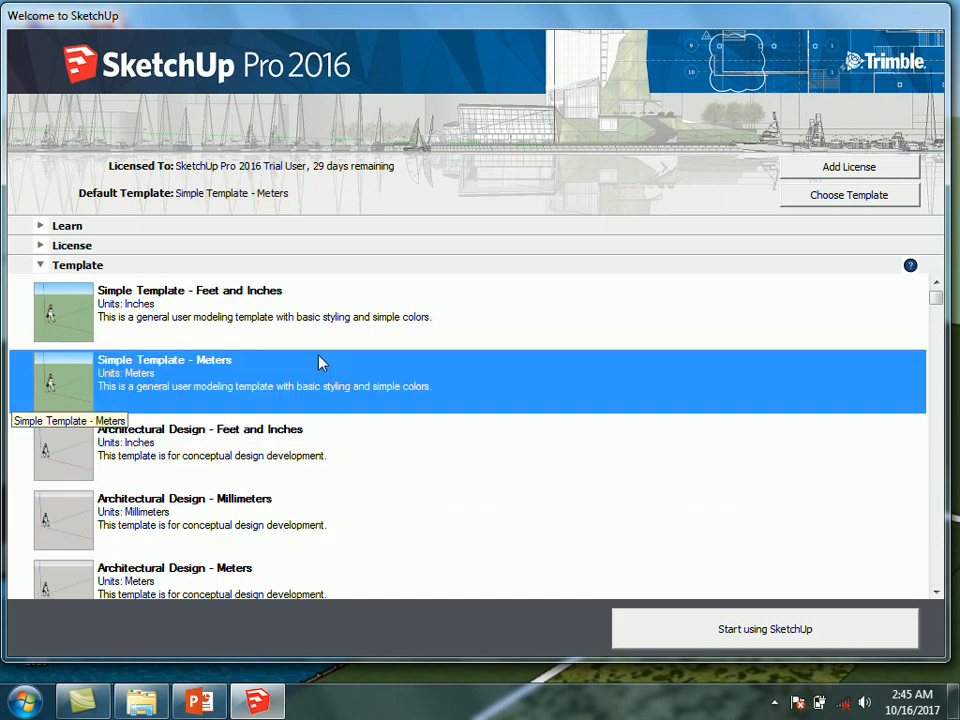
pyautogui.click(727, 634)
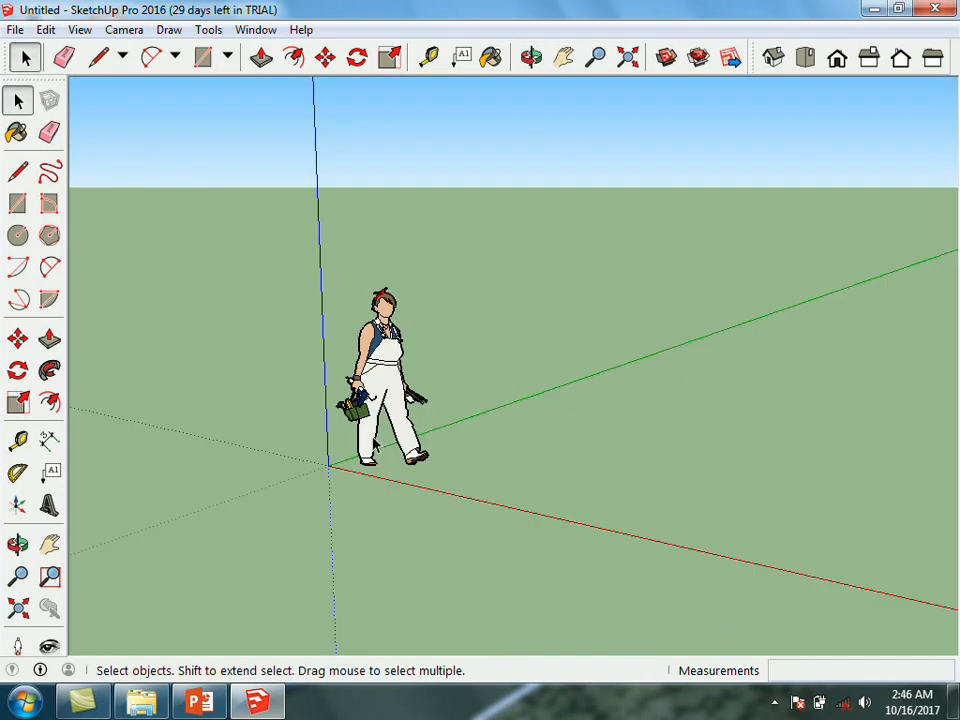
pyautogui.scroll(-3, 235, 540)
pyautogui.scroll(5, 520, 470)
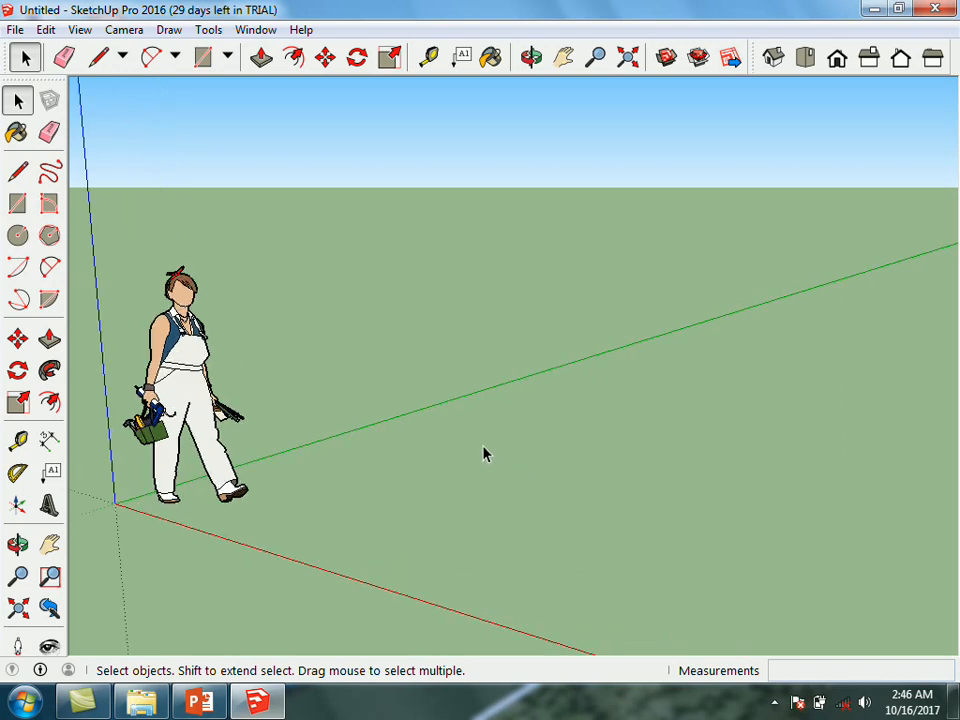
pyautogui.click(199, 701)
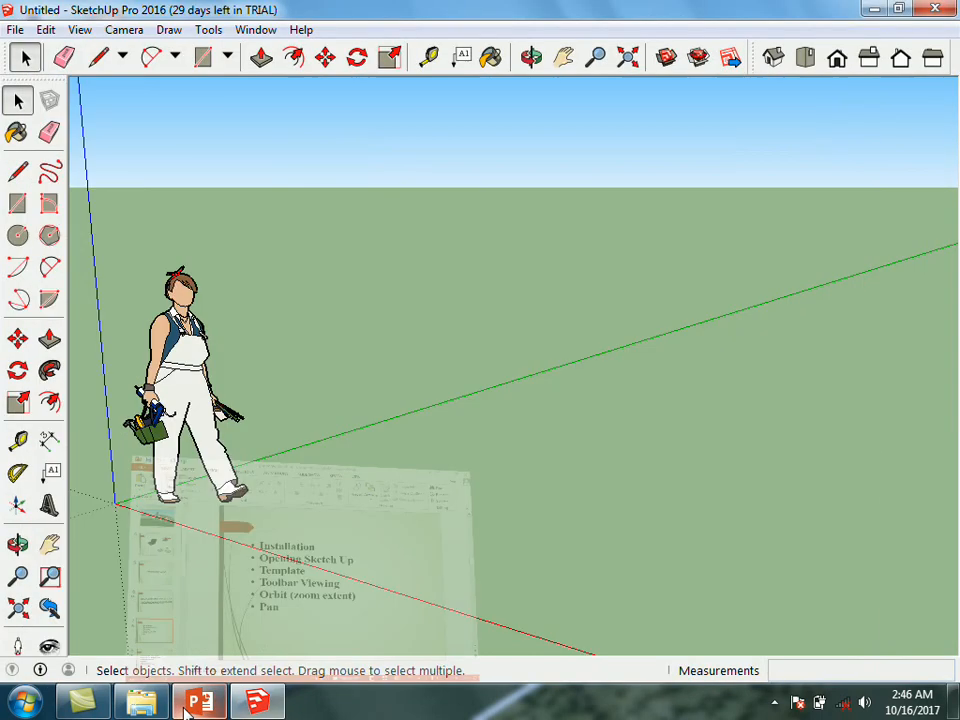
pyautogui.click(257, 701)
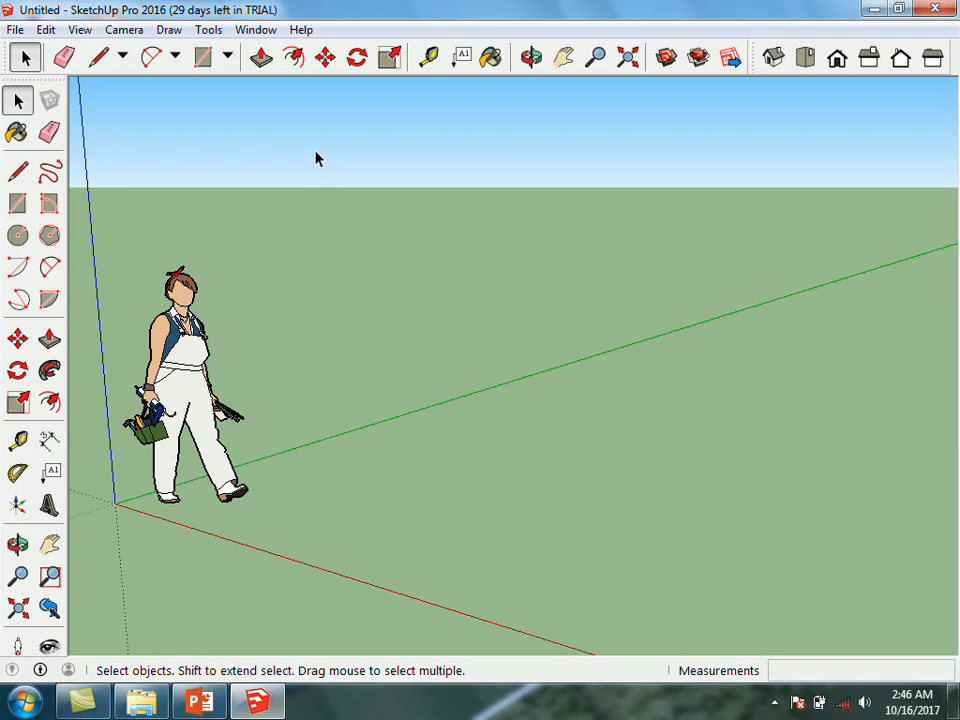
# - Hide the Large Tool Set toolbar
pyautogui.click(80, 29)
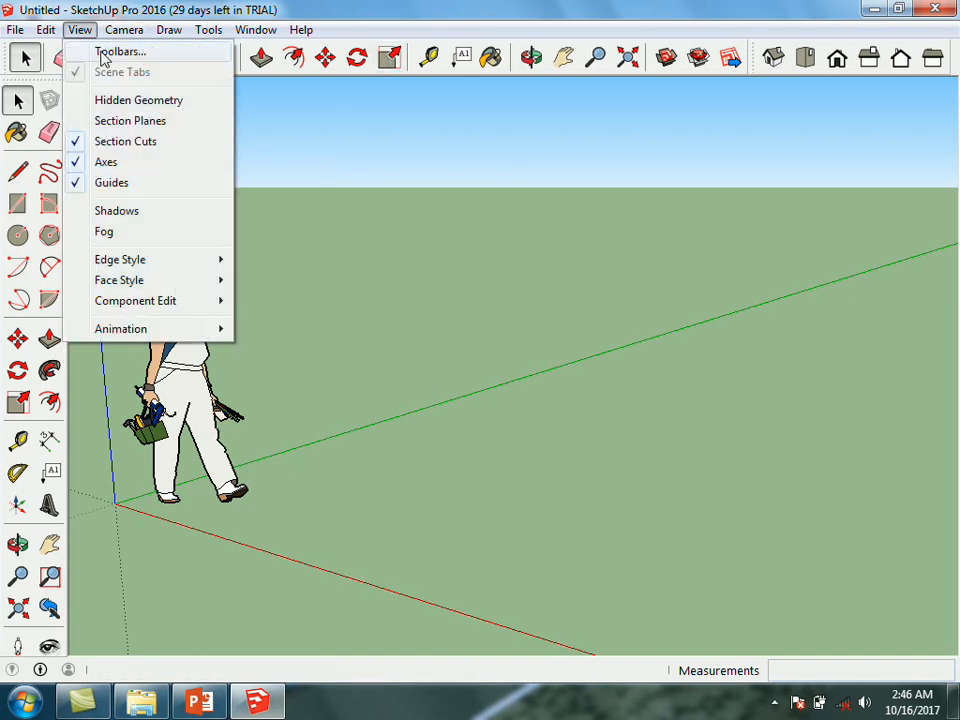
pyautogui.click(100, 50)
pyautogui.click(334, 394)
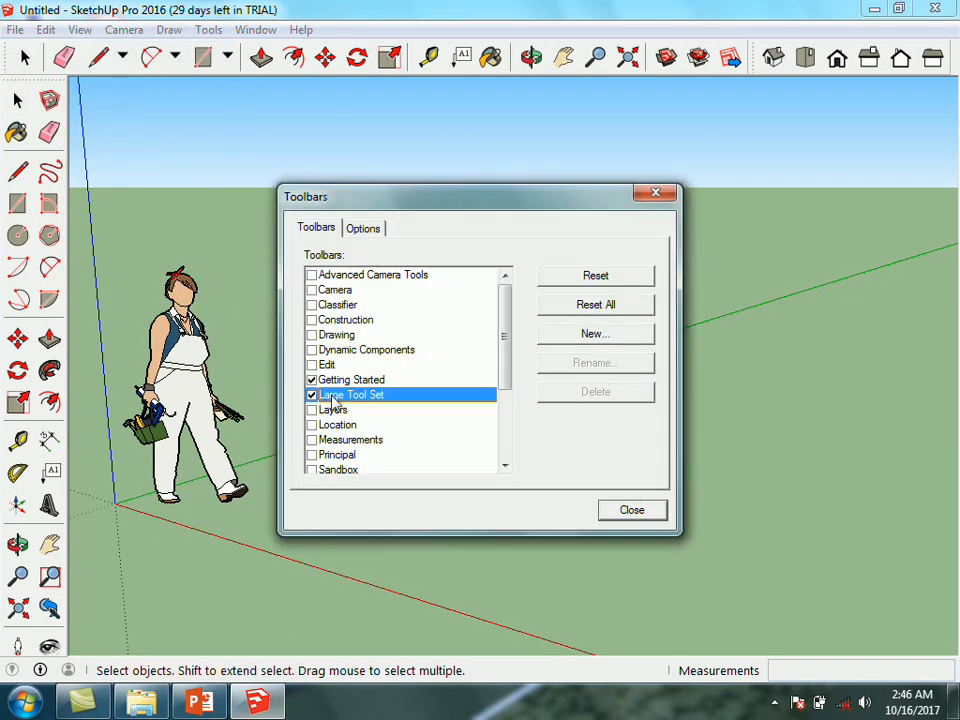
pyautogui.click(311, 395)
pyautogui.click(613, 510)
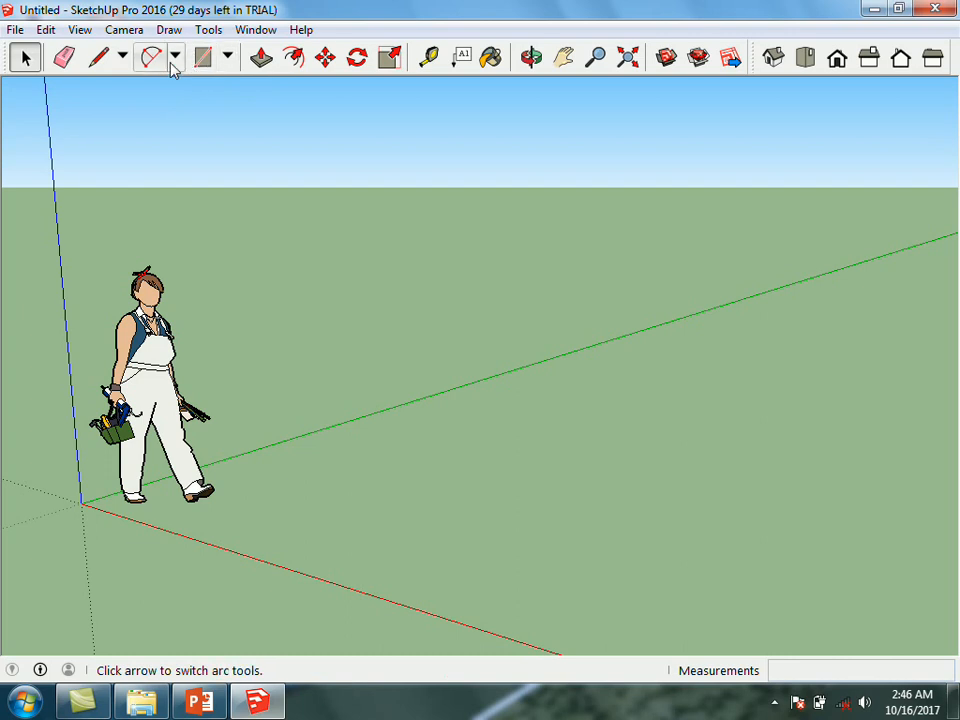
# - Try the Advanced Camera Tools toolbar on and off, and show the Large Tool Set toolbar
pyautogui.click(74, 29)
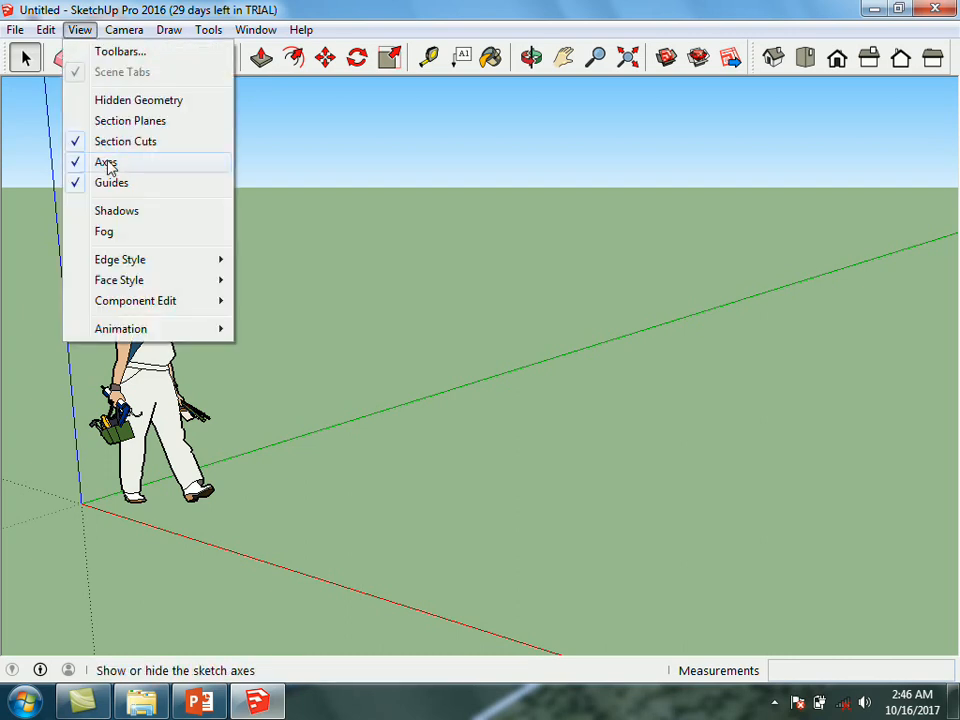
pyautogui.click(112, 55)
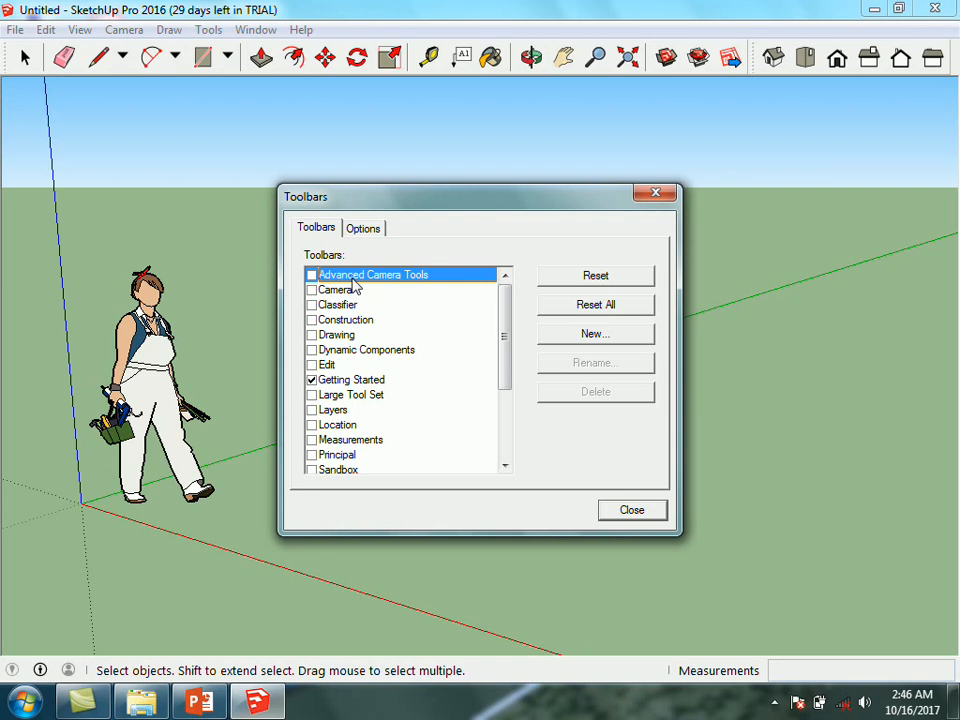
pyautogui.click(311, 276)
pyautogui.click(311, 276)
pyautogui.click(311, 395)
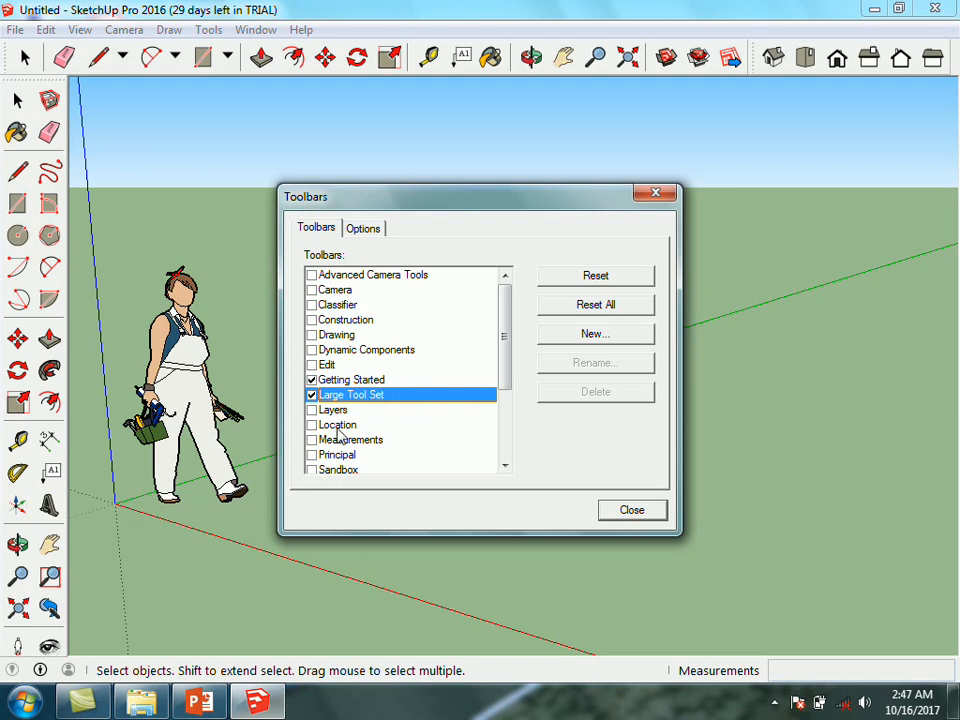
# - Show and hide the Layers toolbar, look through the remaining toolbars, and close the toolbar settings
pyautogui.click(311, 410)
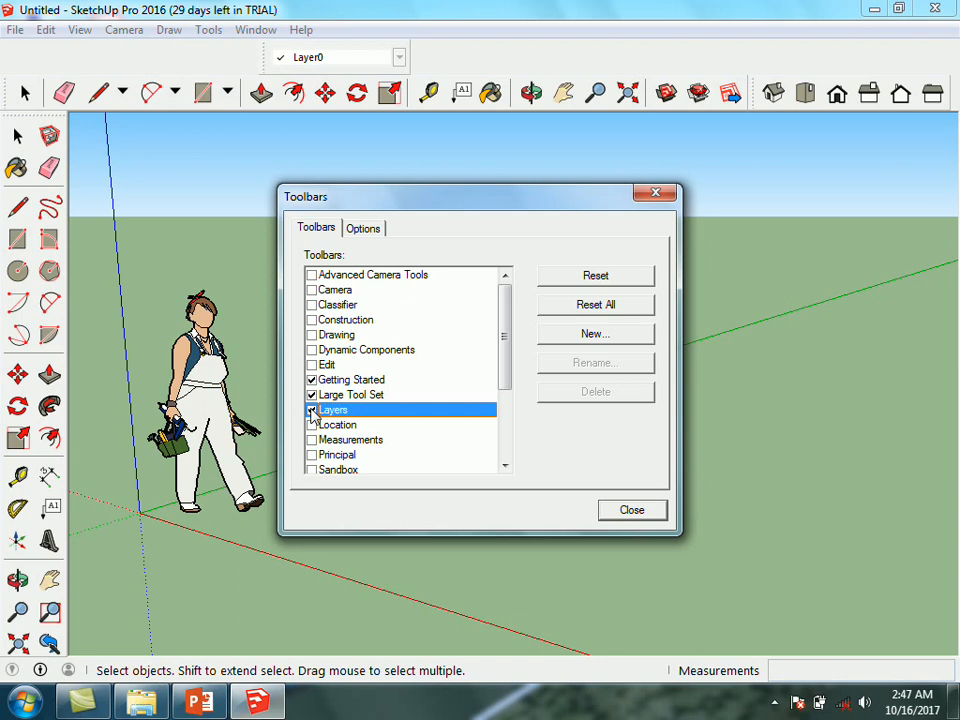
pyautogui.click(311, 410)
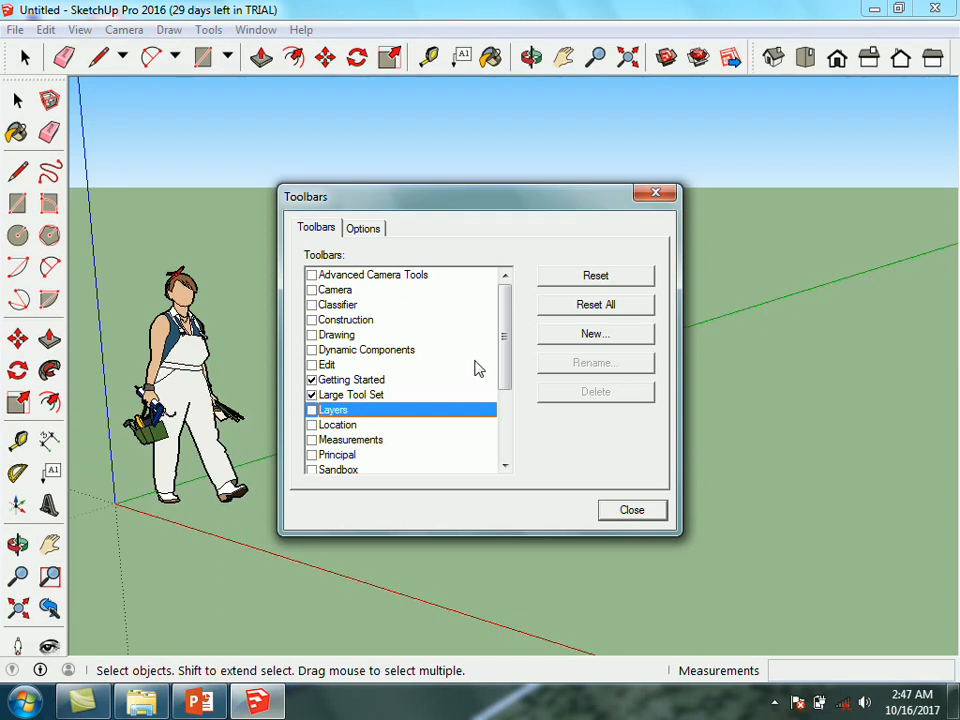
pyautogui.moveTo(503, 328); pyautogui.dragTo(489, 386)
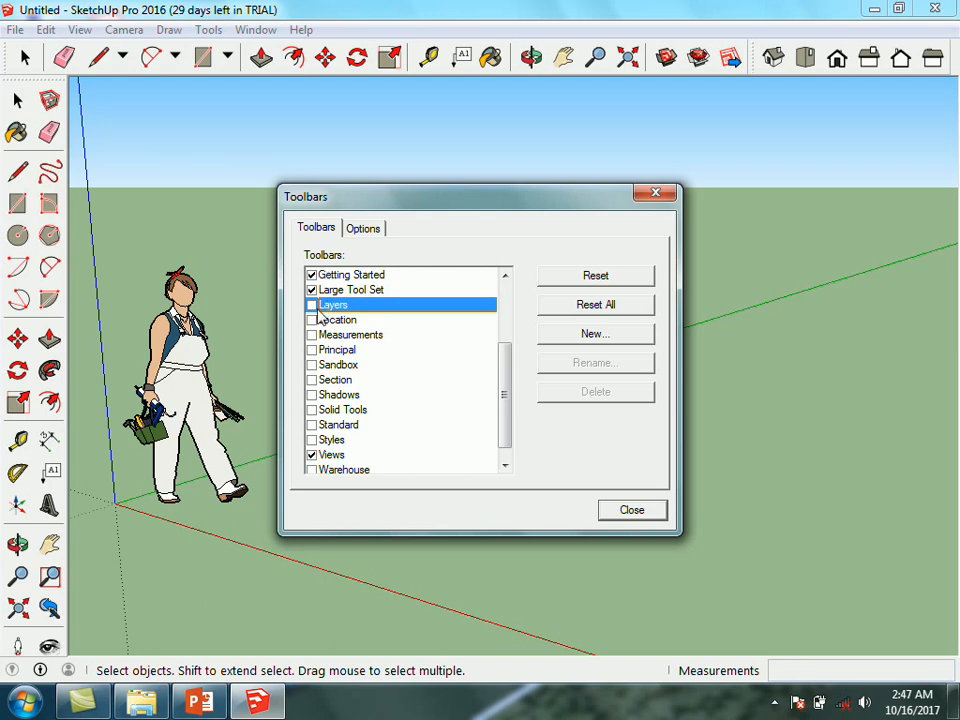
pyautogui.click(632, 511)
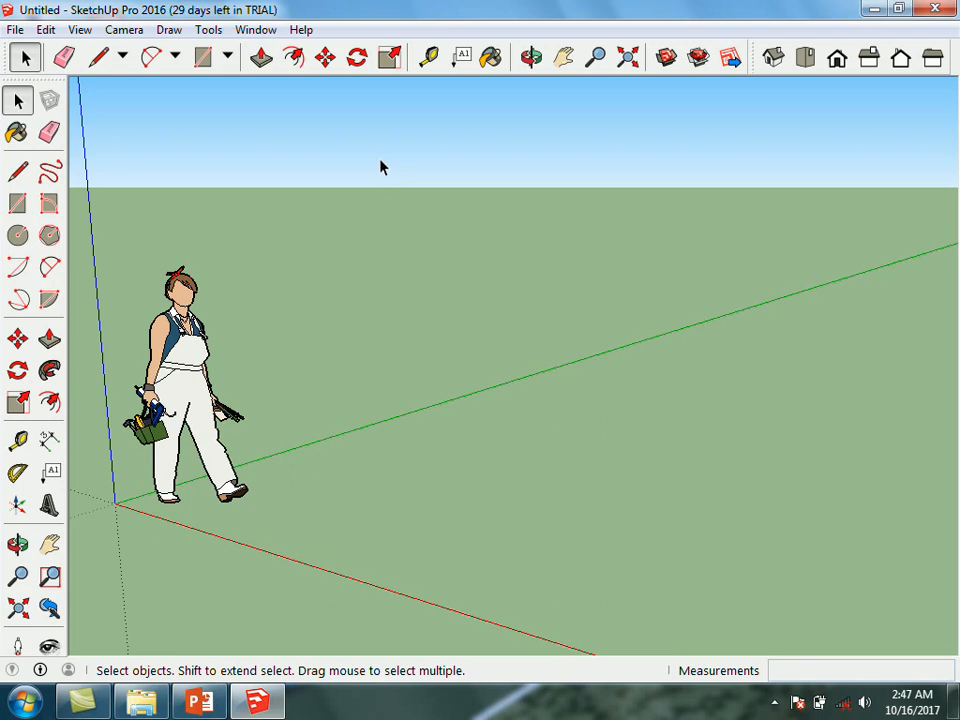
# - Show the Styles toolbar from the toolbar area's shortcut list and hide it the same way
pyautogui.rightClick(273, 56)
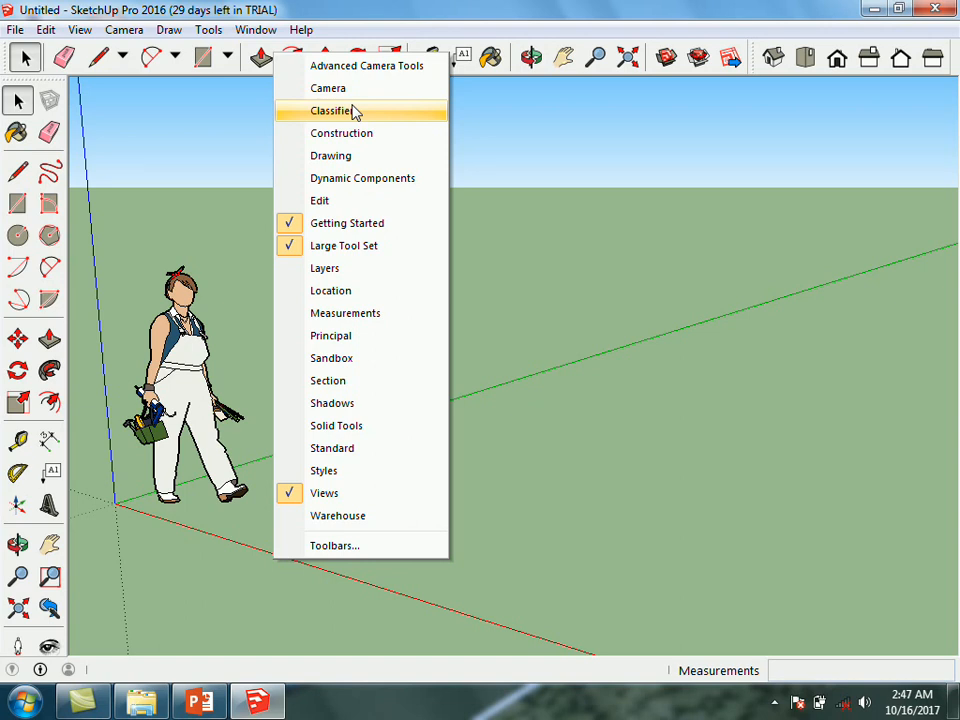
pyautogui.click(344, 477)
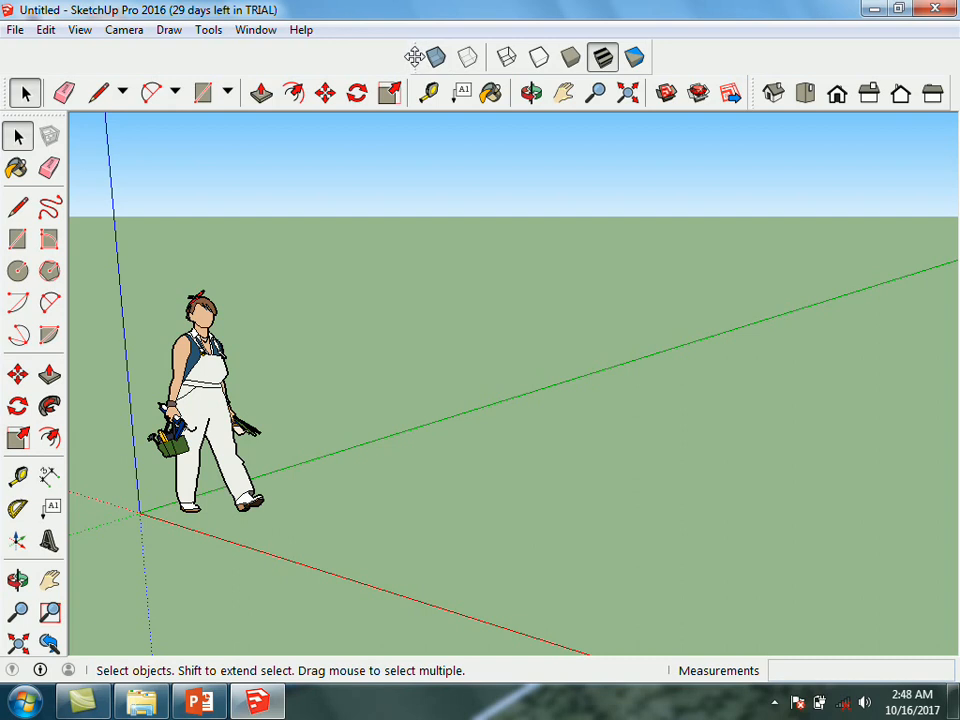
pyautogui.rightClick(418, 57)
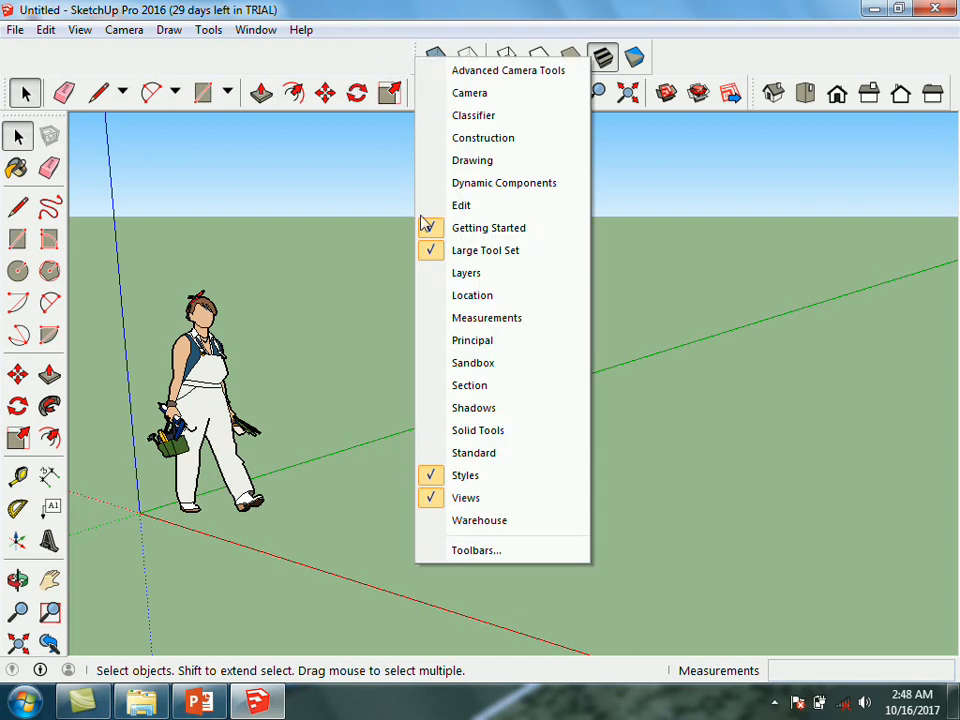
pyautogui.click(448, 479)
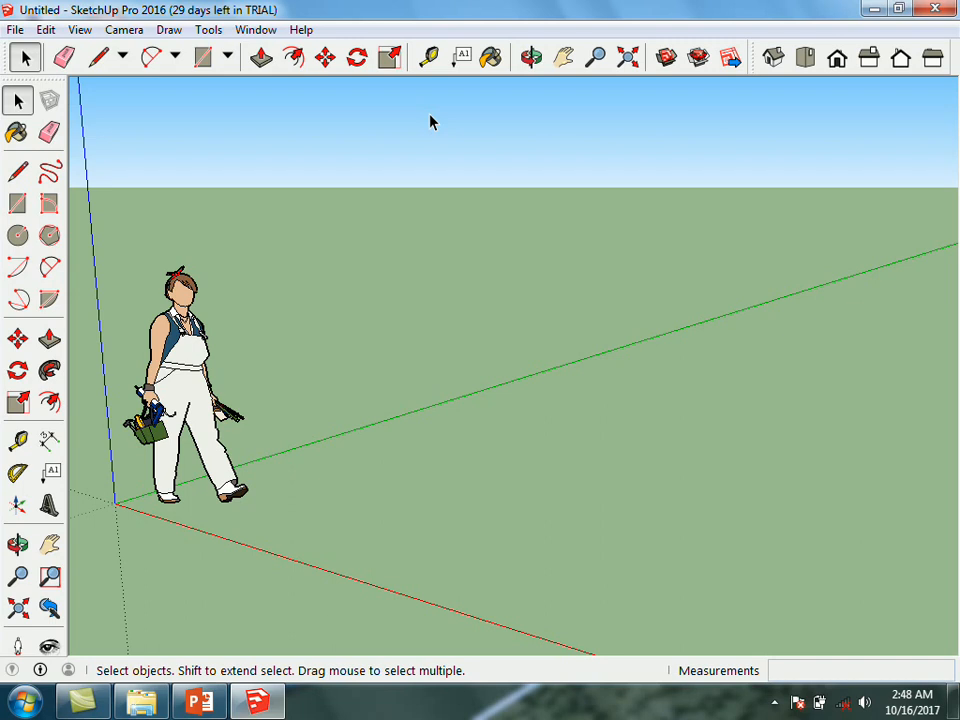
# - Switch to PowerPoint and check the topic slide for the topic that follows Toolbar Viewing
pyautogui.click(199, 703)
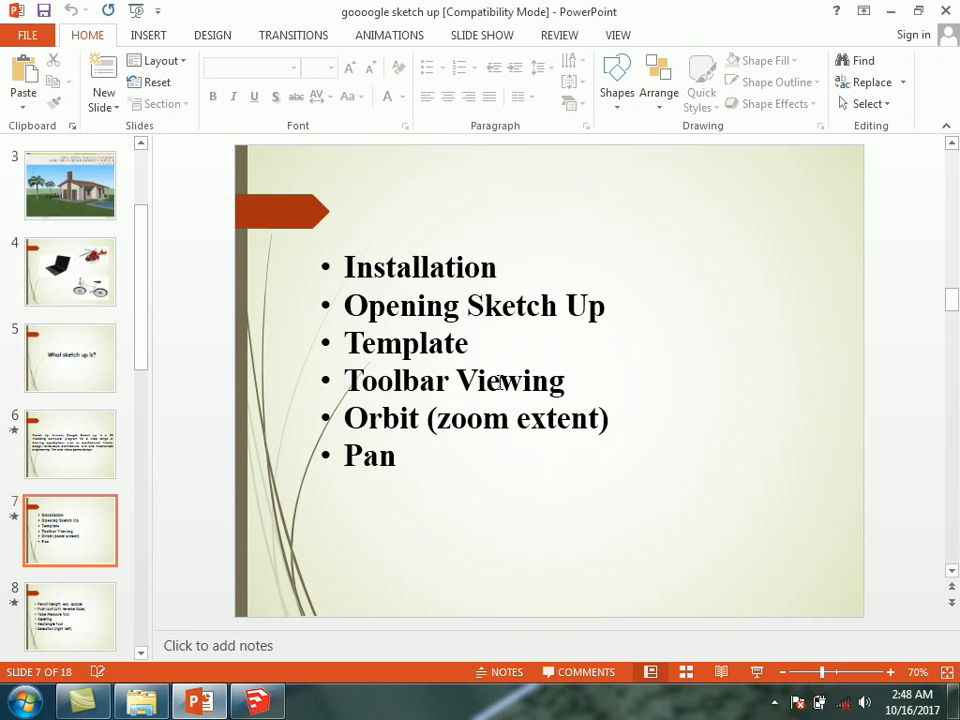
# - Switch to SketchUp and draw a rectangle about 2.01 m by 2.67 m on the ground beside the standing figure
pyautogui.click(254, 701)
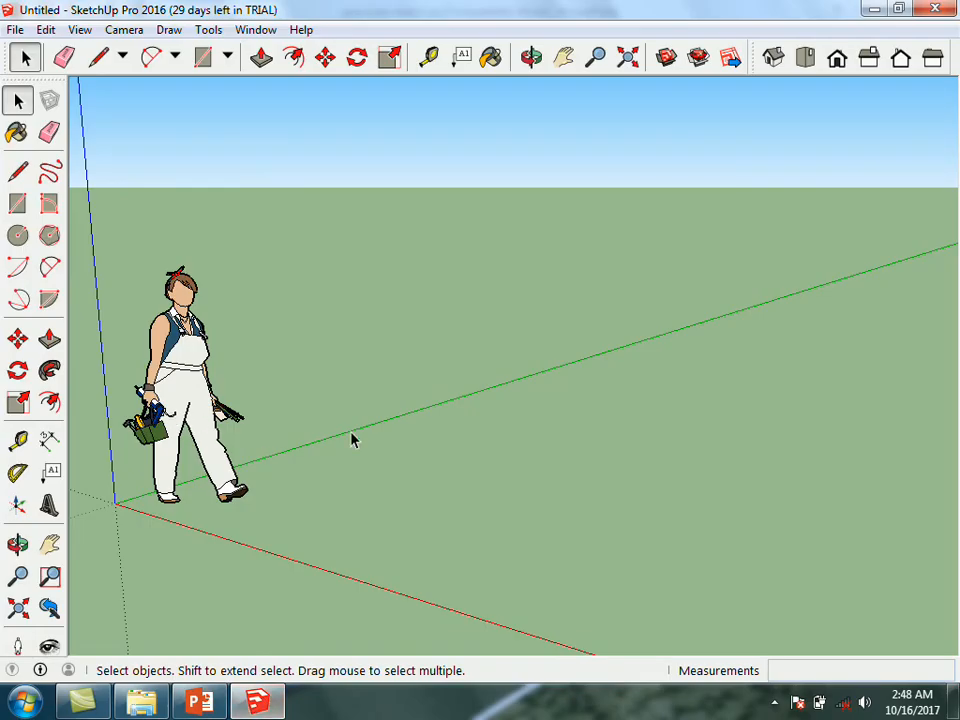
pyautogui.press('c')
pyautogui.click(18, 203)
pyautogui.click(433, 497)
pyautogui.click(813, 453)
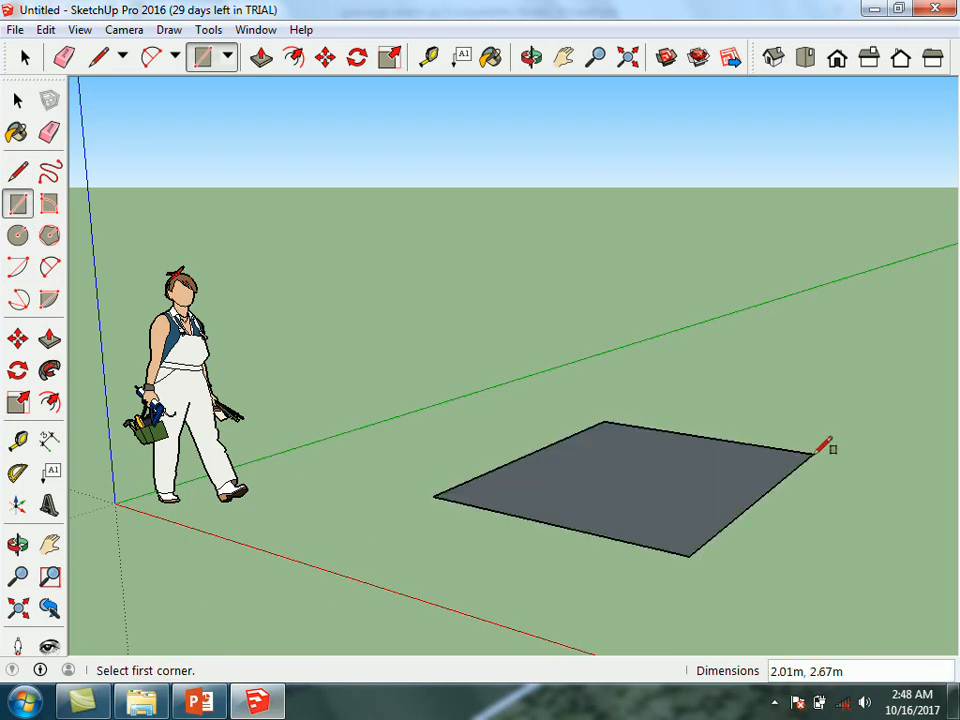
# - Push/Pull the rectangle up about 1.63 m into a box
pyautogui.press('p')
pyautogui.click(671, 489)
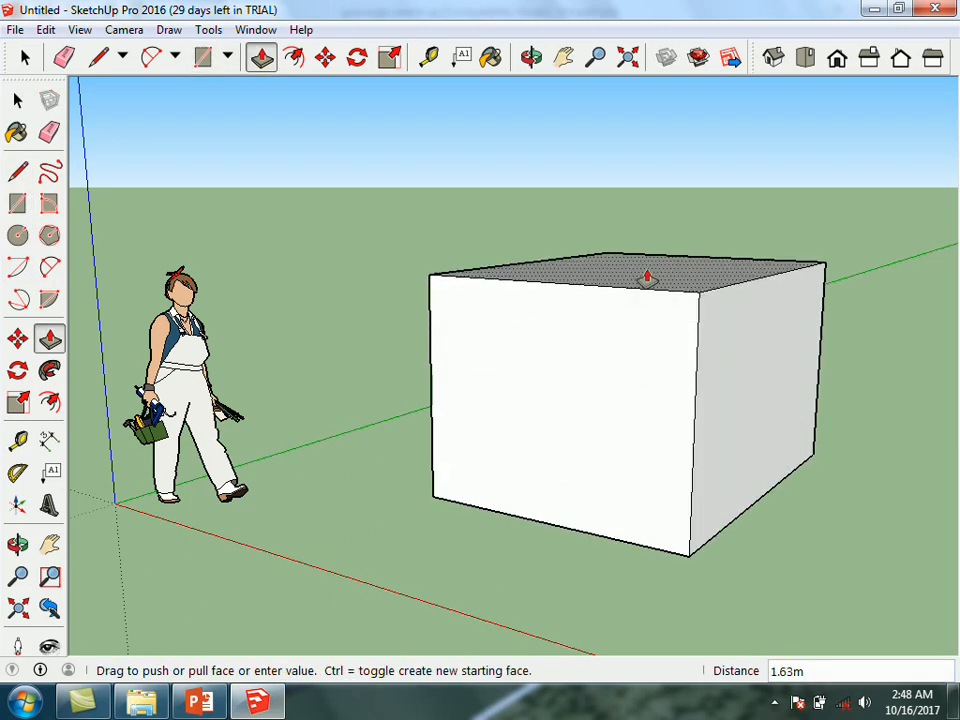
pyautogui.click(647, 278)
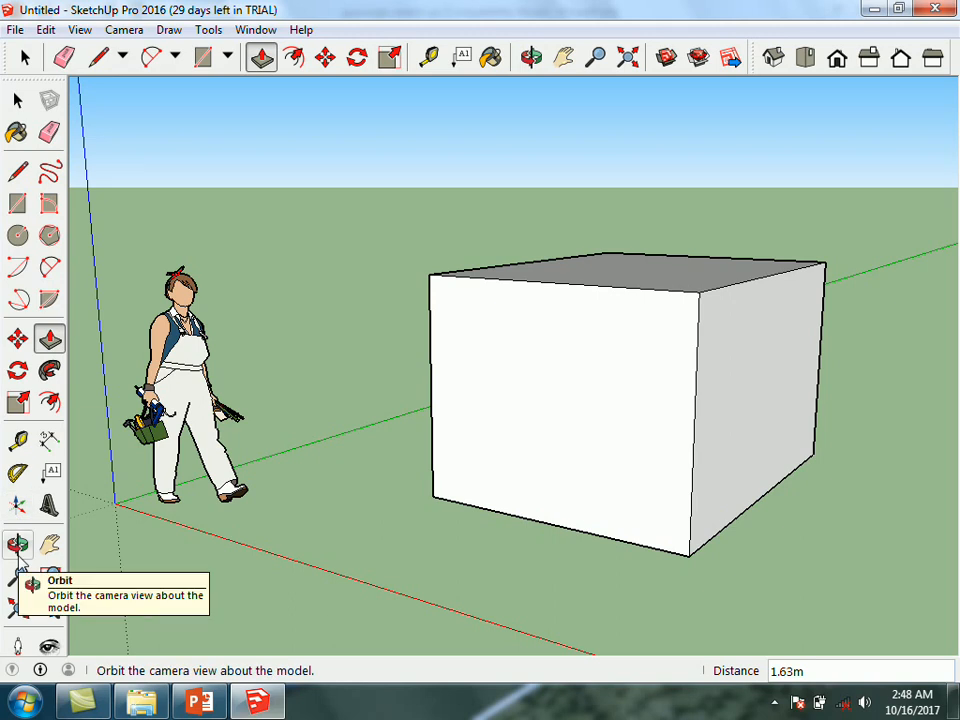
# - Orbit around the box to view it from several sides and from above, returning to the Select tool each time
pyautogui.click(18, 548)
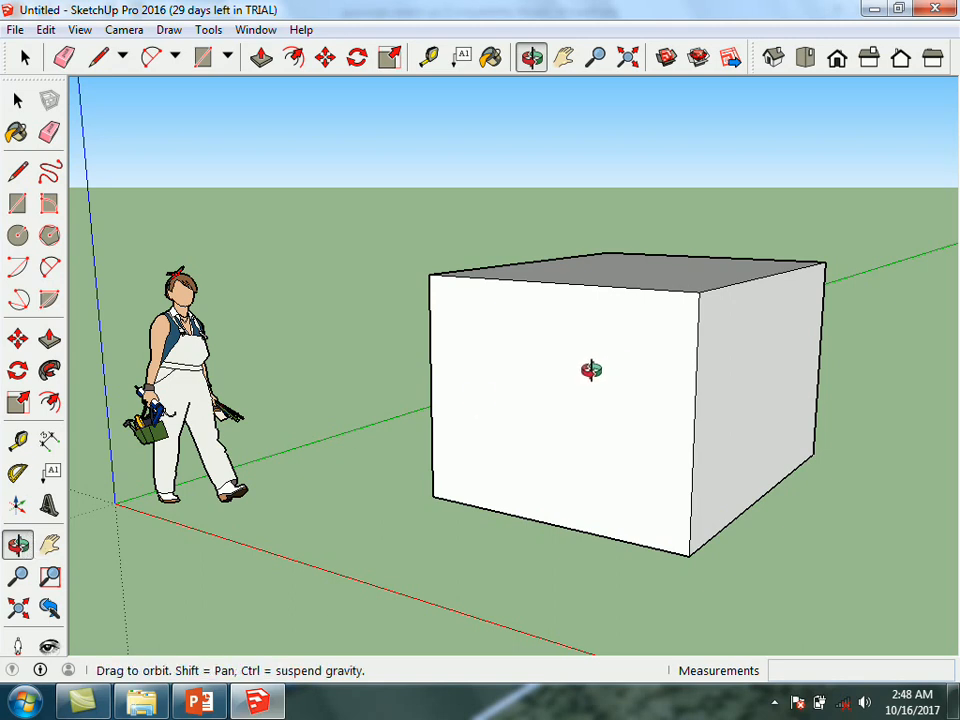
pyautogui.moveTo(664, 377); pyautogui.dragTo(261, 366)
pyautogui.moveTo(476, 417); pyautogui.dragTo(857, 546)
pyautogui.moveTo(441, 403); pyautogui.dragTo(516, 504)
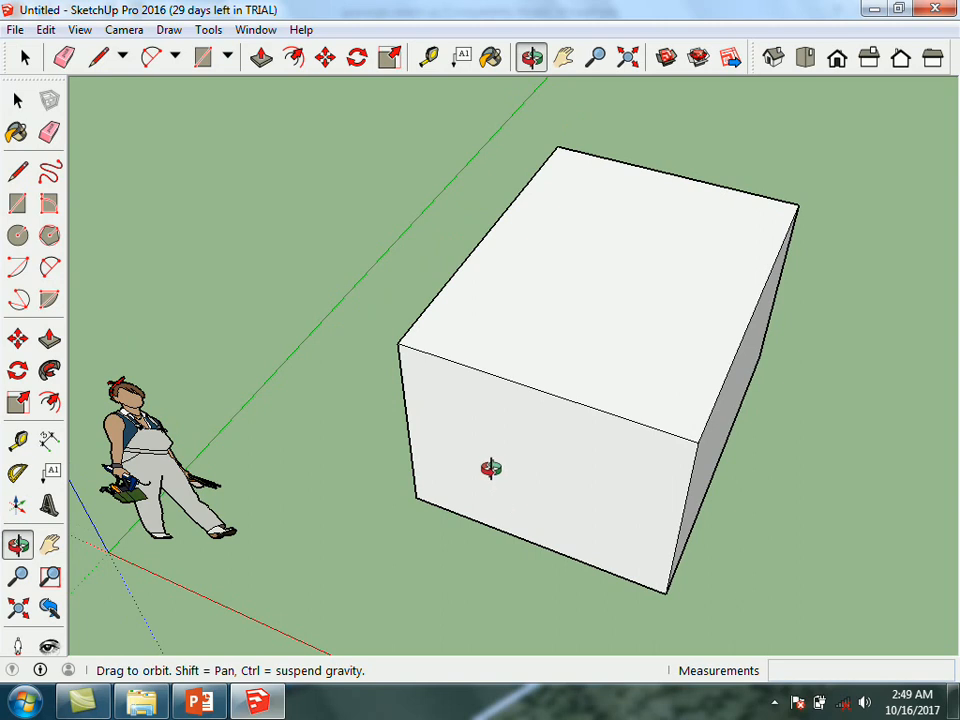
pyautogui.moveTo(574, 444); pyautogui.dragTo(377, 396)
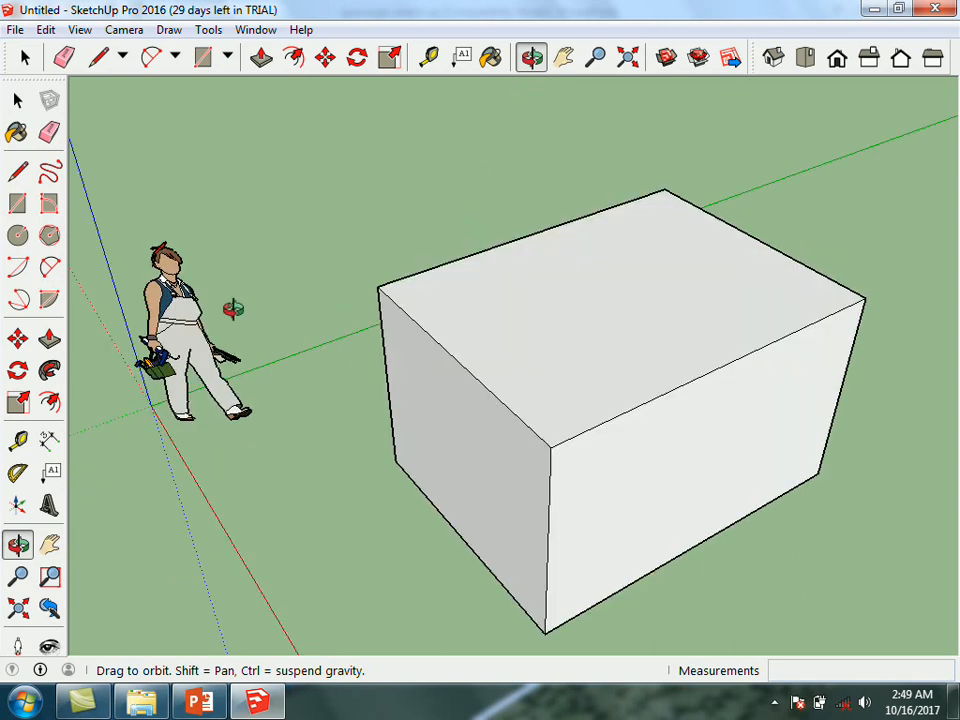
pyautogui.press('space')
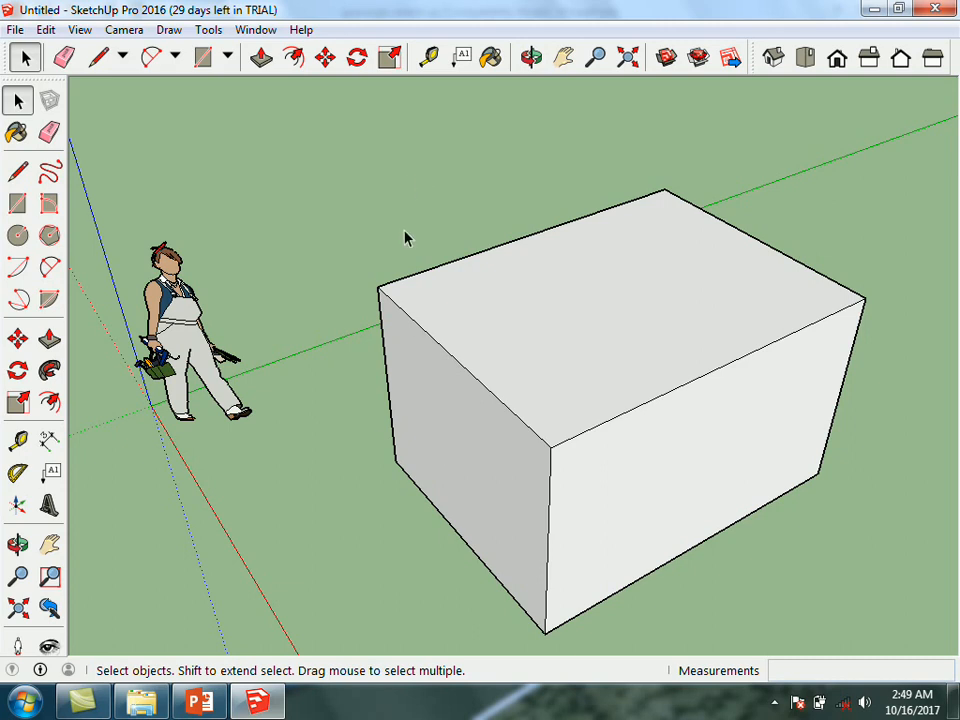
pyautogui.press('o')
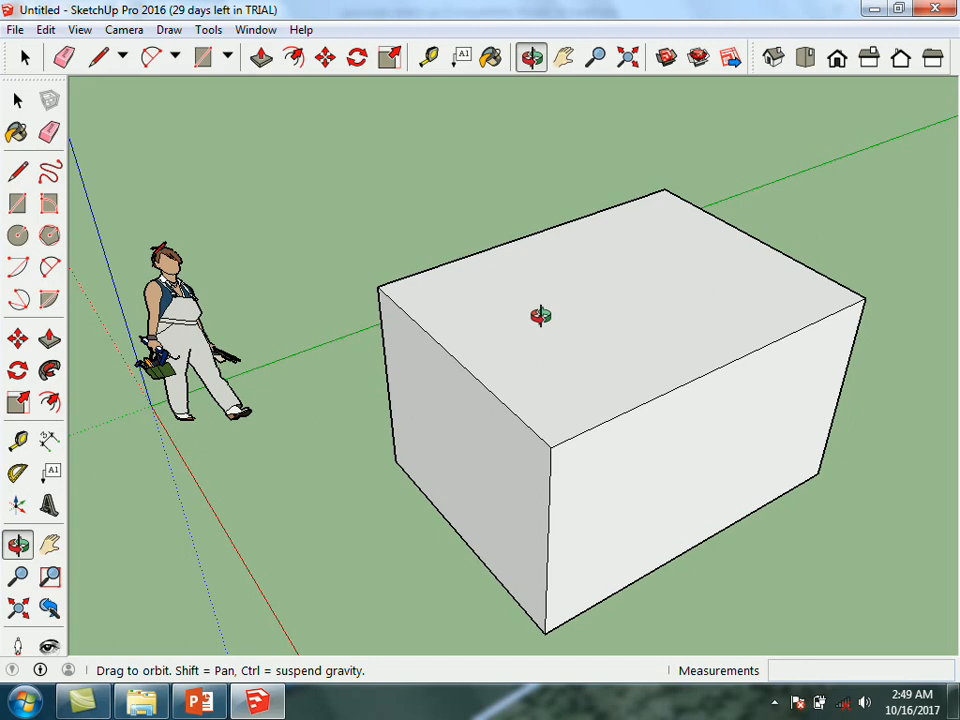
pyautogui.moveTo(540, 315); pyautogui.dragTo(435, 288)
pyautogui.press('space')
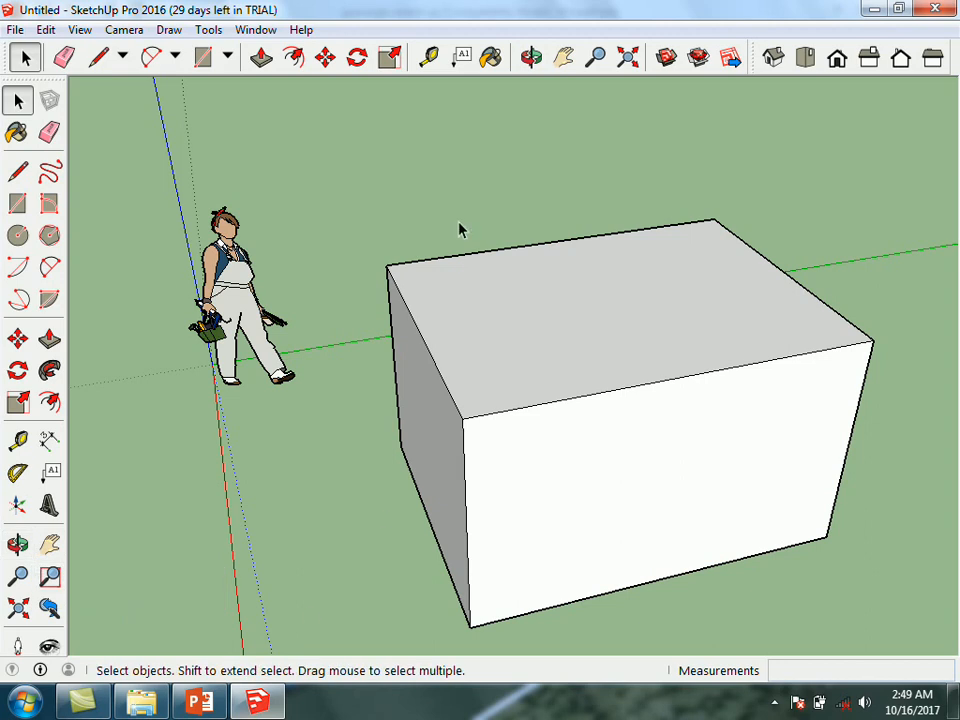
pyautogui.scroll(-1, 304, 253)
# - Check the topic slide in PowerPoint and return to SketchUp
pyautogui.hotkey('alt', 'Tab')
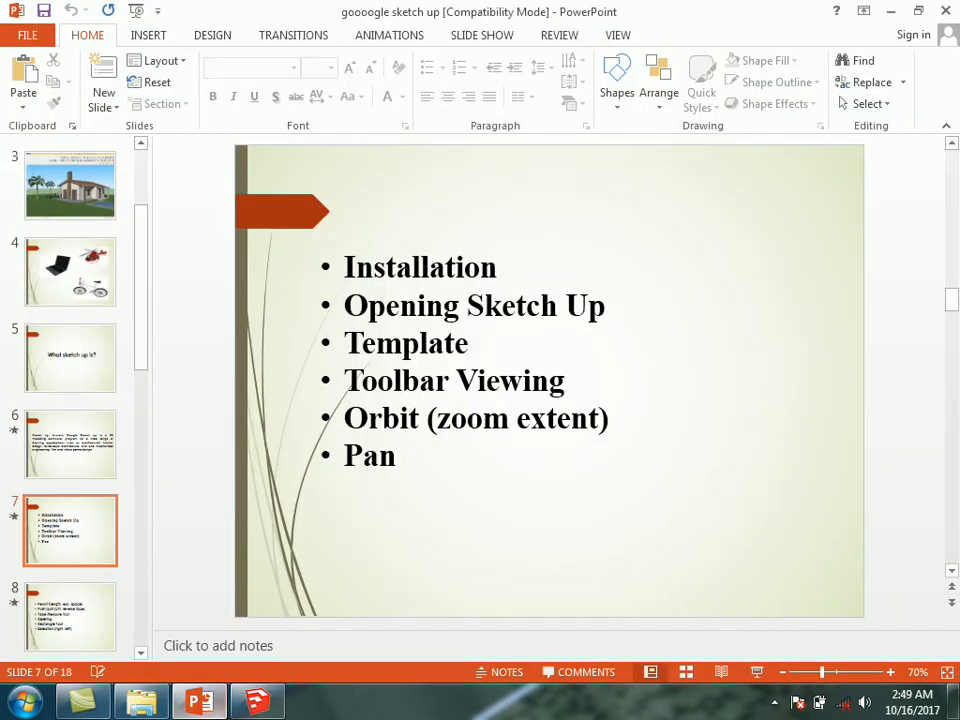
pyautogui.click(236, 708)
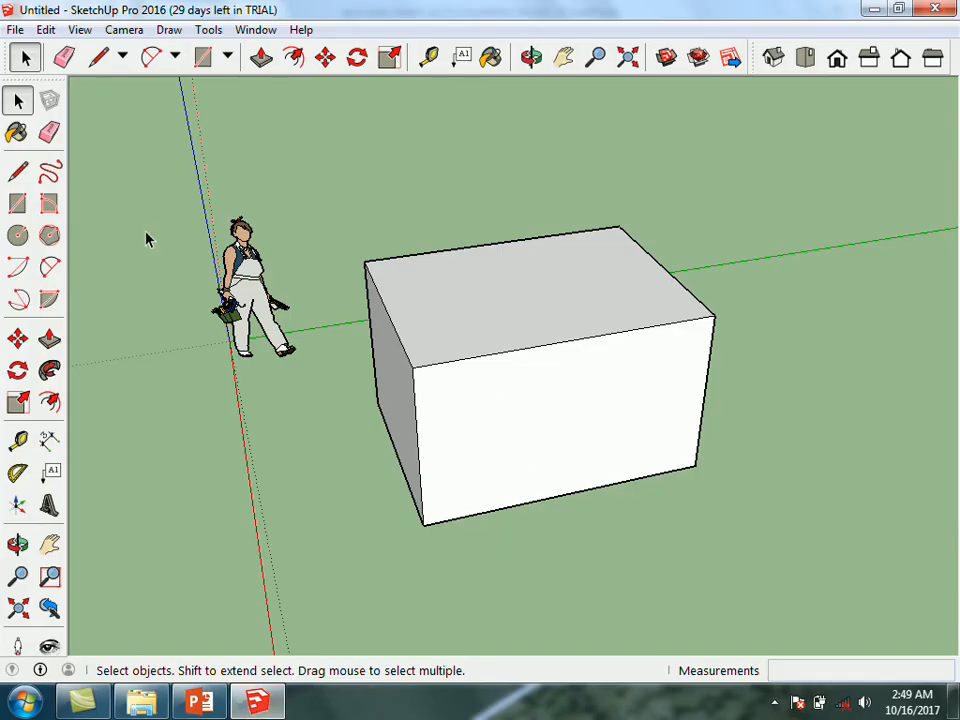
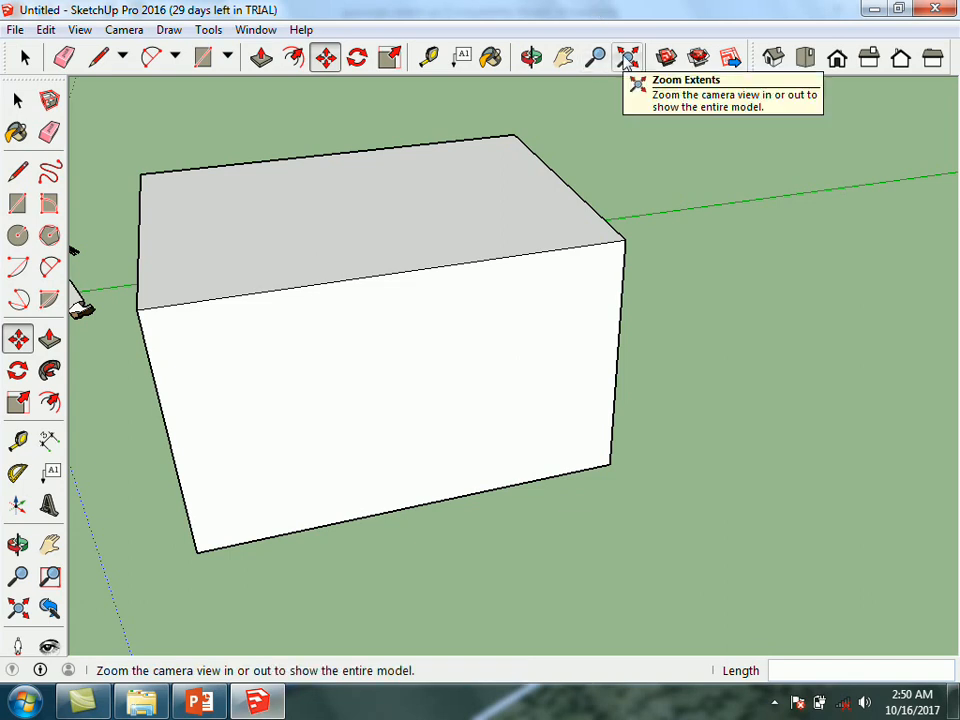
# - Zoom to the extents of the whole model and examine the individual boxes at closer and wider zoom levels
pyautogui.click(627, 57)
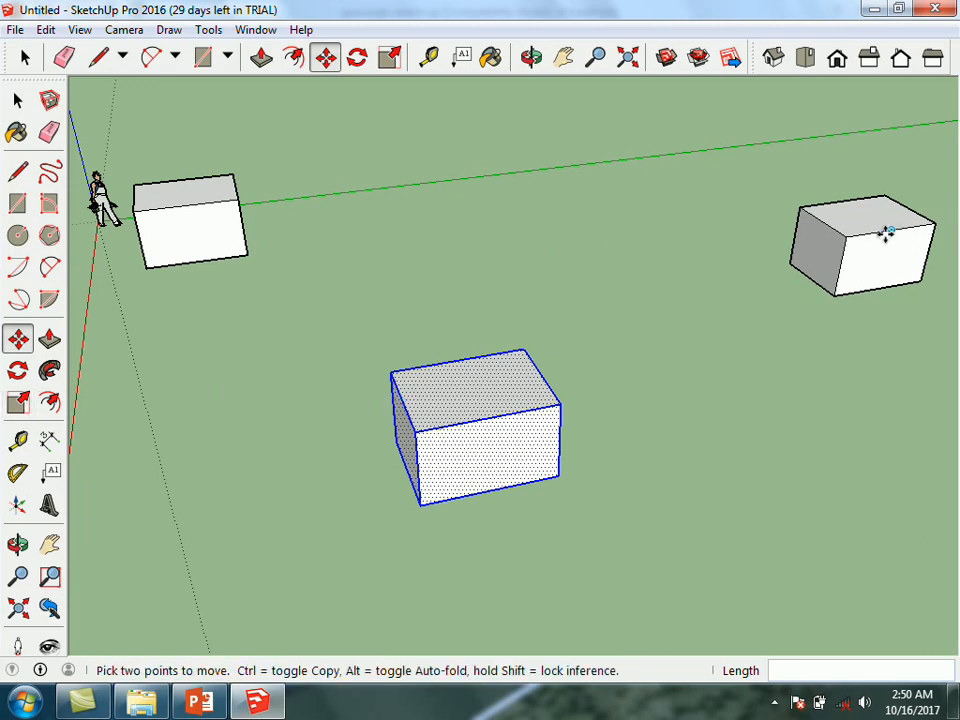
pyautogui.scroll(5, 900, 232)
pyautogui.scroll(3, 901, 226)
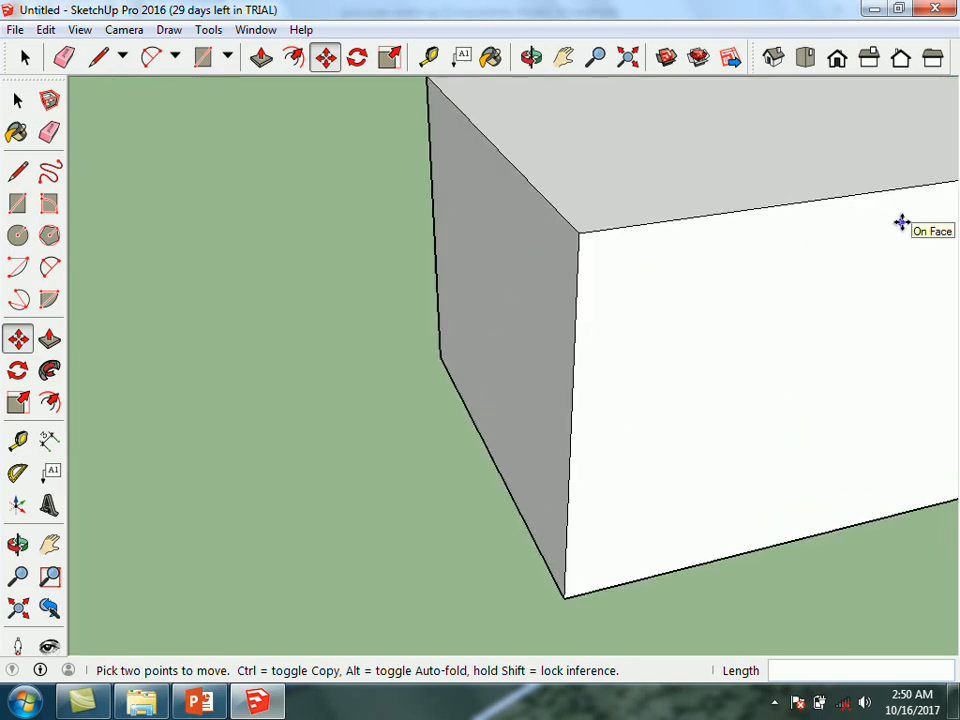
pyautogui.scroll(-6, 2, 412)
pyautogui.scroll(3, 414, 372)
pyautogui.scroll(-2, 572, 330)
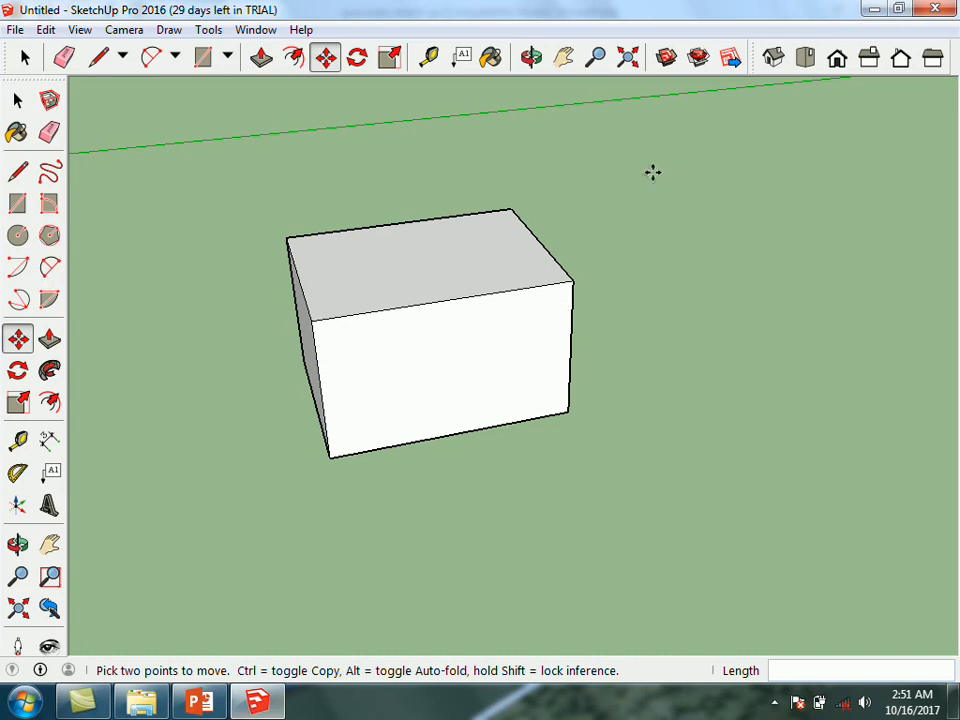
pyautogui.scroll(3, 652, 172)
pyautogui.scroll(-3, 652, 172)
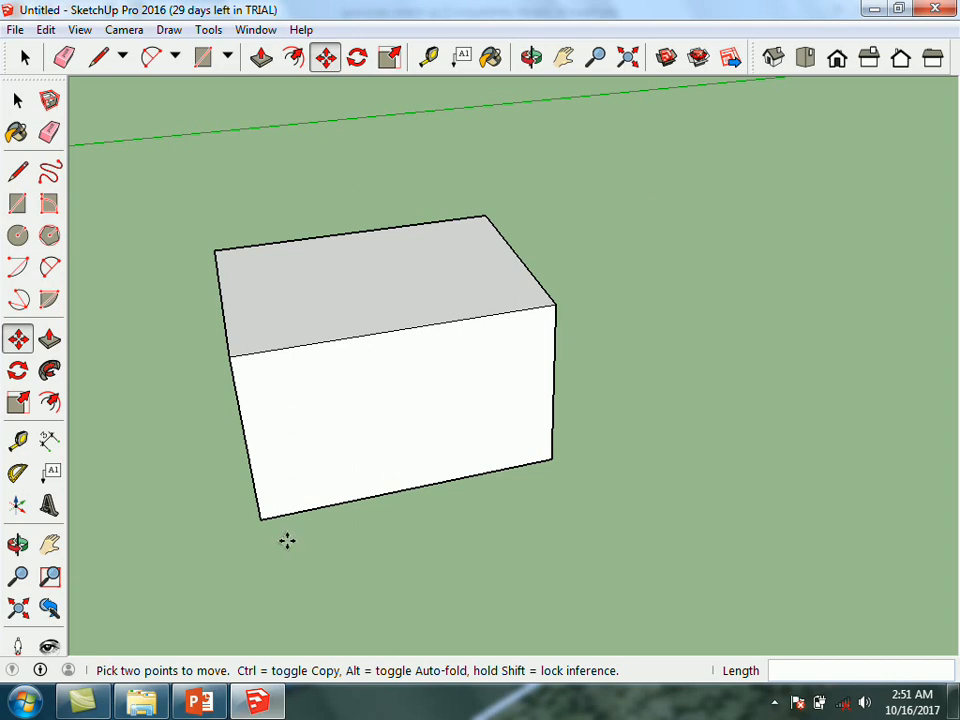
pyautogui.scroll(3, 454, 347)
pyautogui.scroll(-5, 463, 332)
pyautogui.scroll(-5, 690, 101)
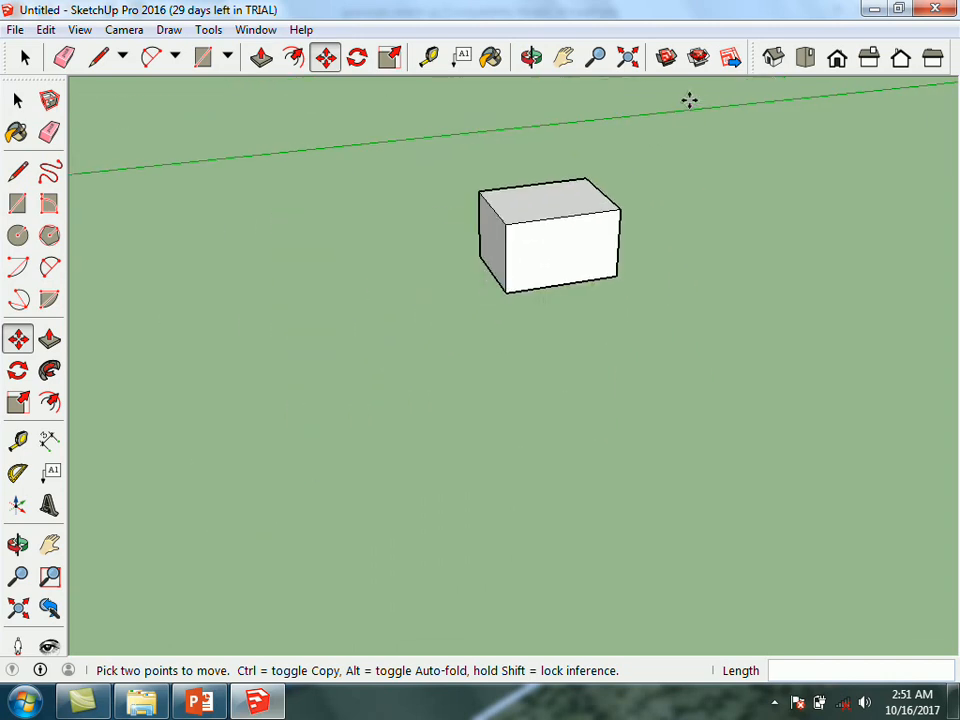
pyautogui.scroll(4, 115, 208)
pyautogui.scroll(3, 190, 100)
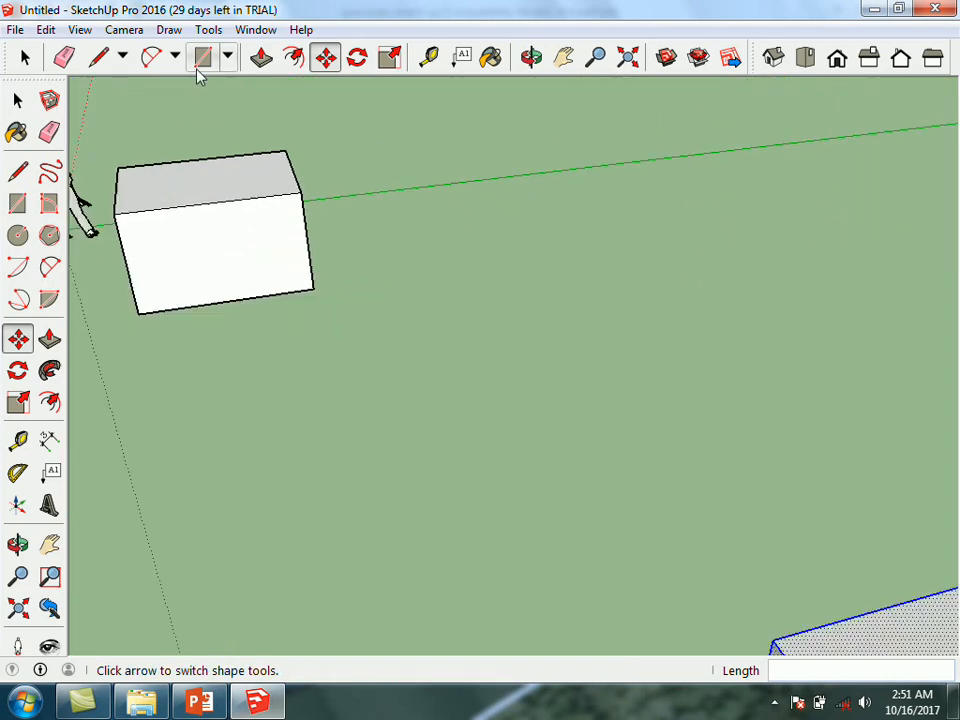
pyautogui.scroll(2, 216, 227)
# - Switch to PowerPoint, show slide 8 with the drawing tool topics, and return to SketchUp
pyautogui.click(199, 703)
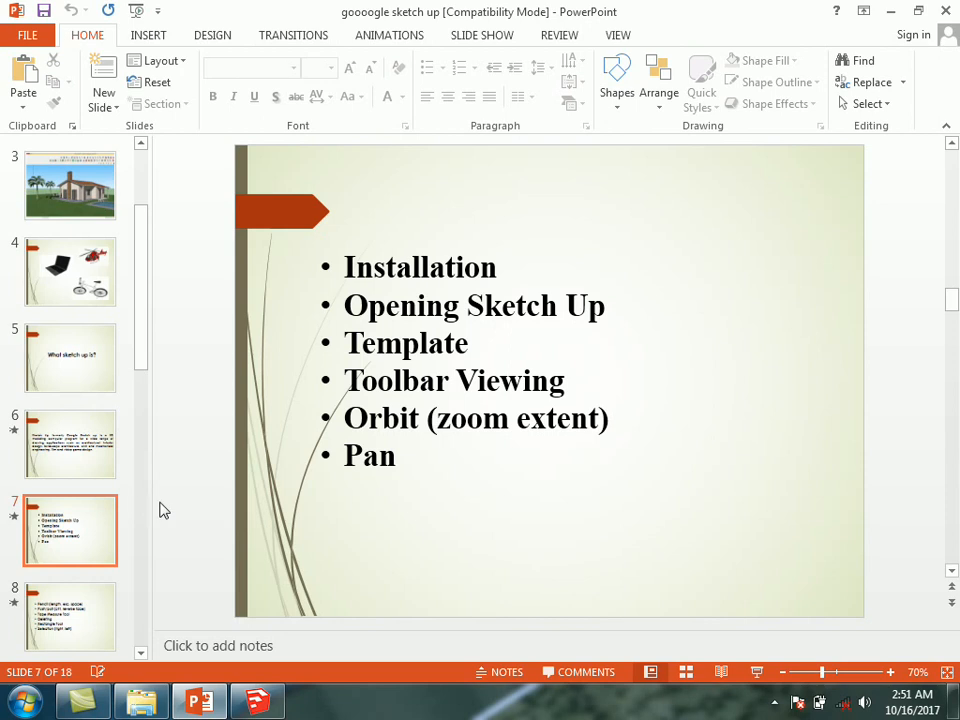
pyautogui.click(57, 608)
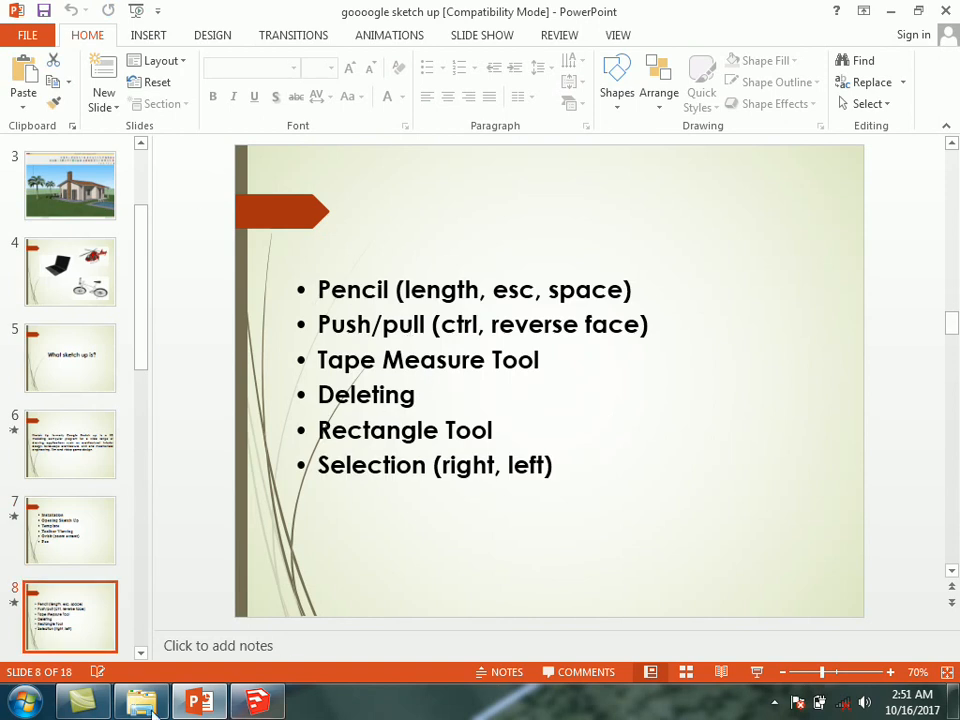
pyautogui.click(205, 705)
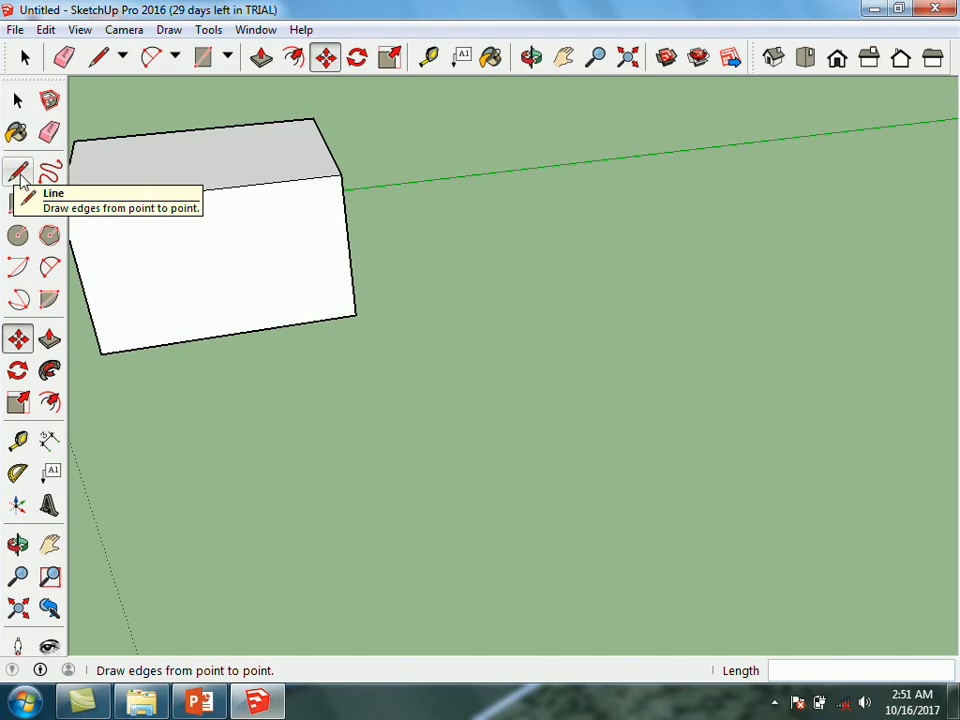
# - Draw an open outline of four connected edges with the Line tool on the ground near the box, the last about 2.35 m long
pyautogui.click(18, 174)
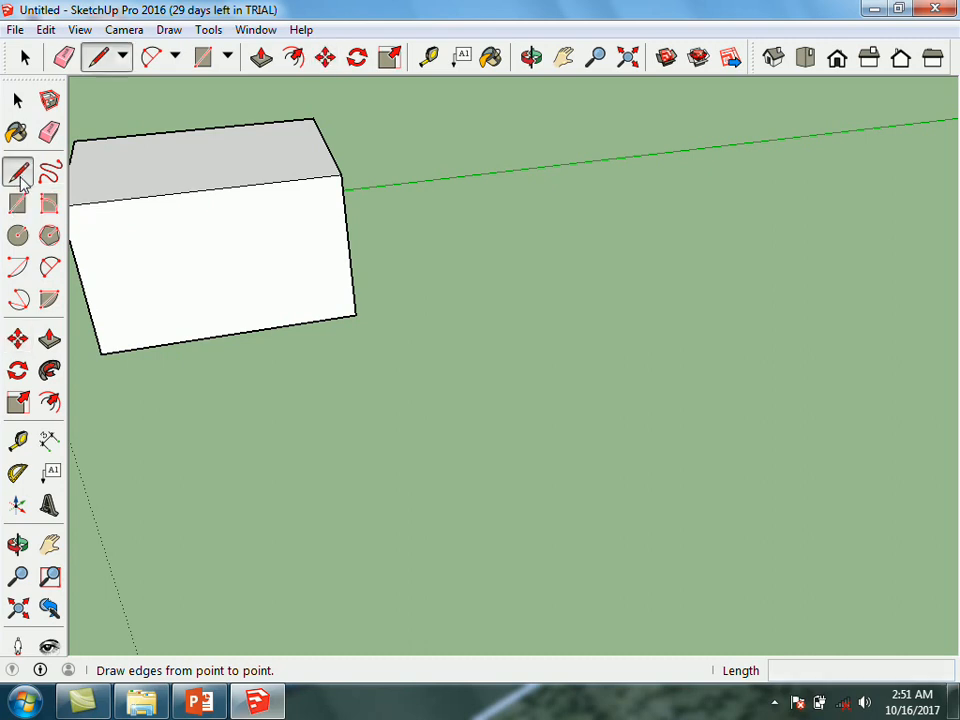
pyautogui.click(392, 436)
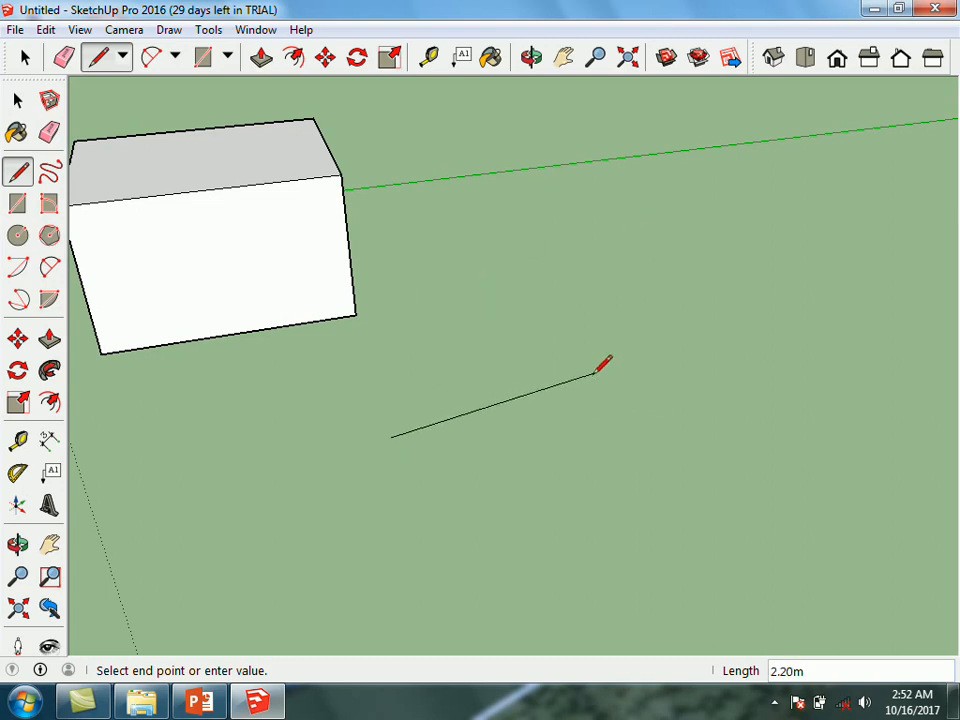
pyautogui.click(694, 380)
pyautogui.click(677, 531)
pyautogui.click(234, 568)
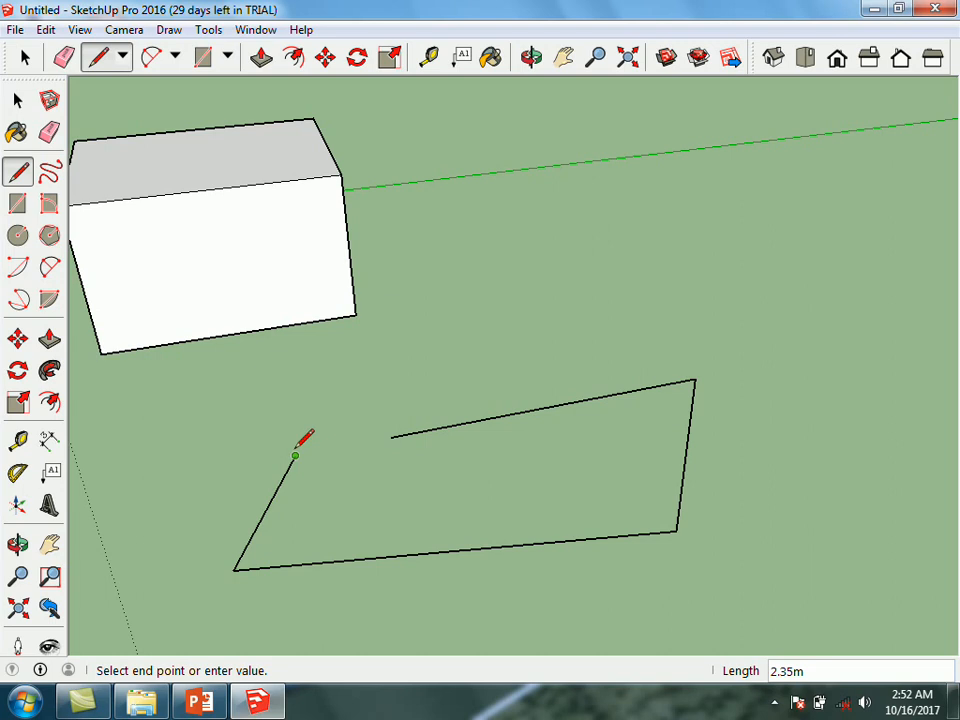
pyautogui.click(295, 455)
pyautogui.press('space')
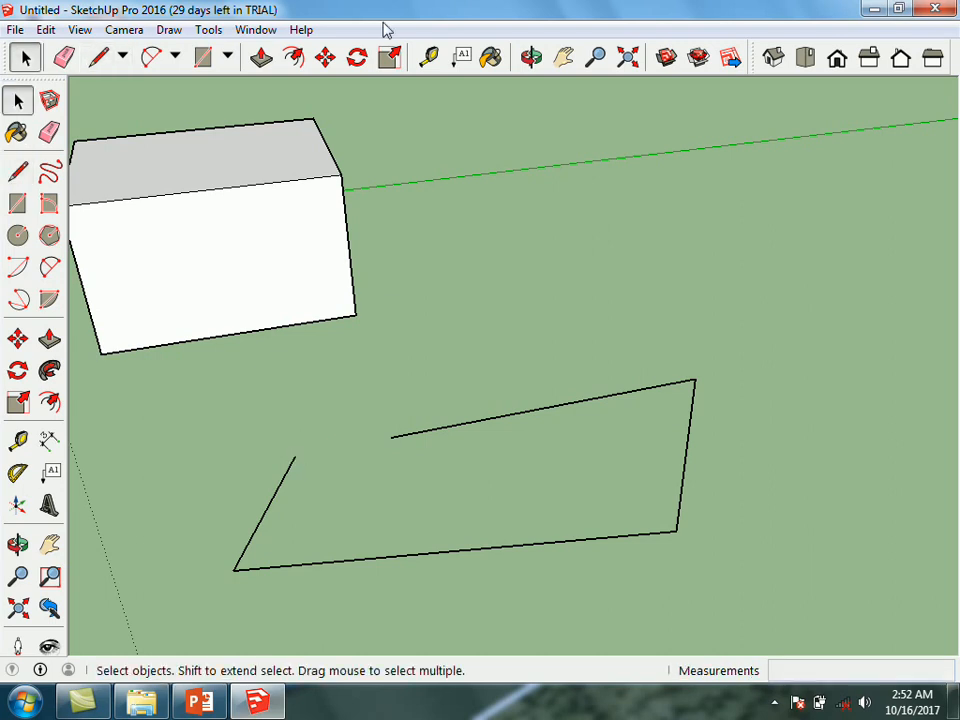
# - Draw a 3 m line parallel to the green axis on empty ground beyond the open outline
pyautogui.click(17, 172)
pyautogui.scroll(-1, 76, 155)
pyautogui.scroll(-2, 11, 100)
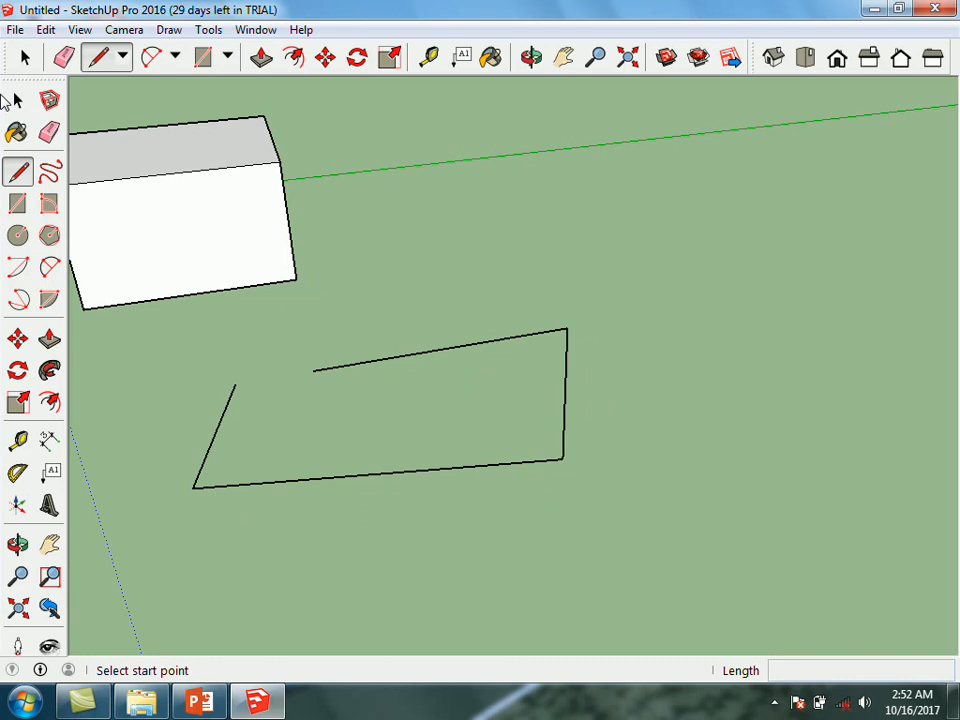
pyautogui.scroll(-1, 12, 100)
pyautogui.scroll(-2, 330, 235)
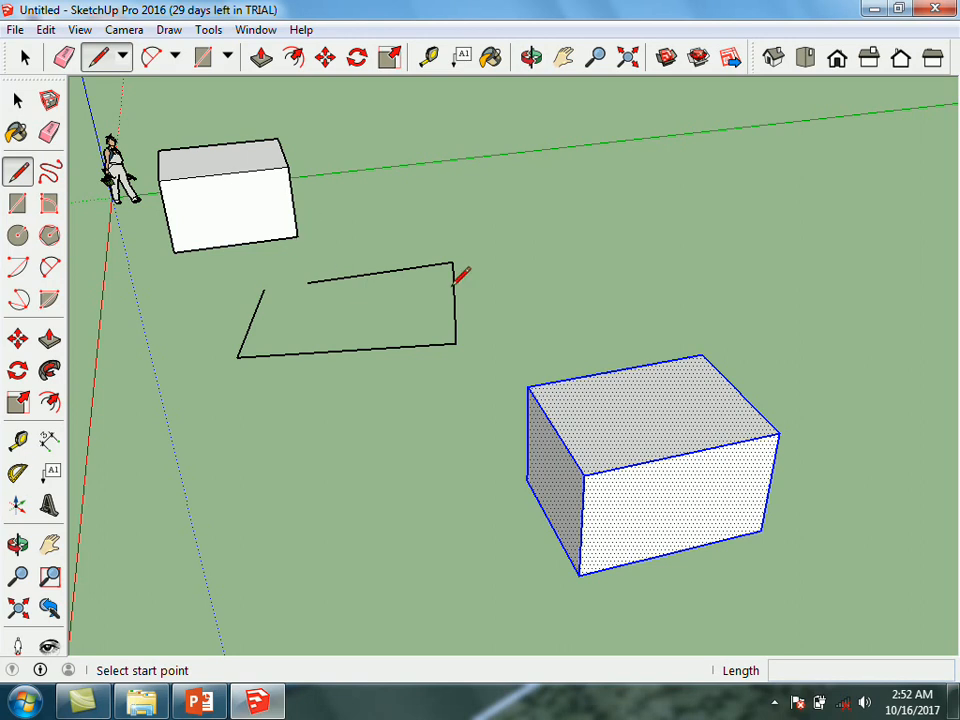
pyautogui.scroll(2, 456, 276)
pyautogui.scroll(1, 184, 255)
pyautogui.scroll(-2, 137, 251)
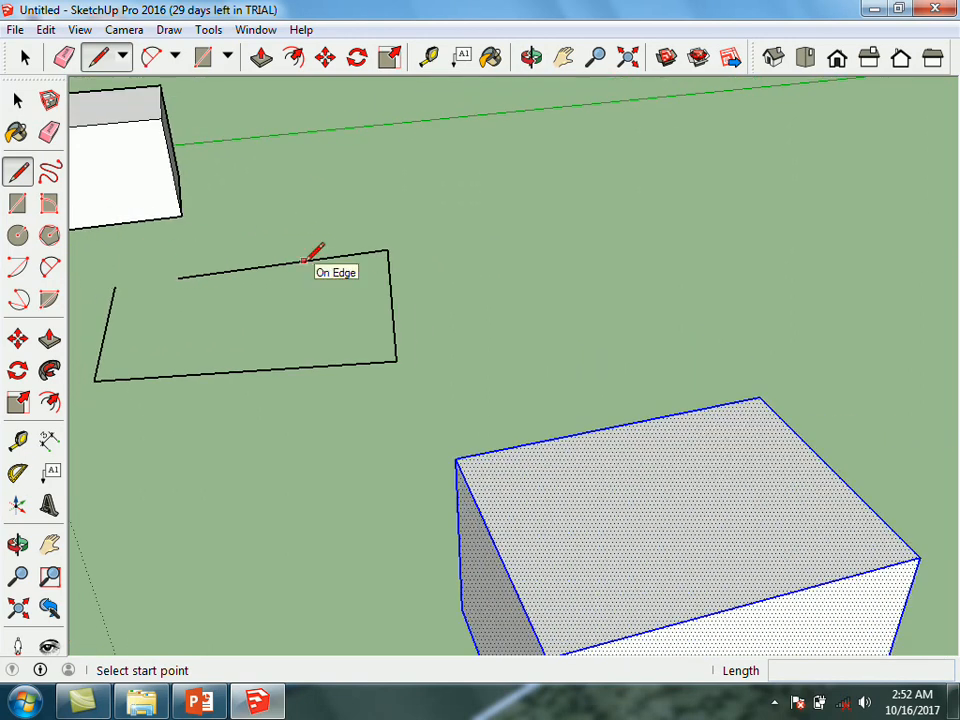
pyautogui.click(498, 236)
pyautogui.scroll(5, 505, 230)
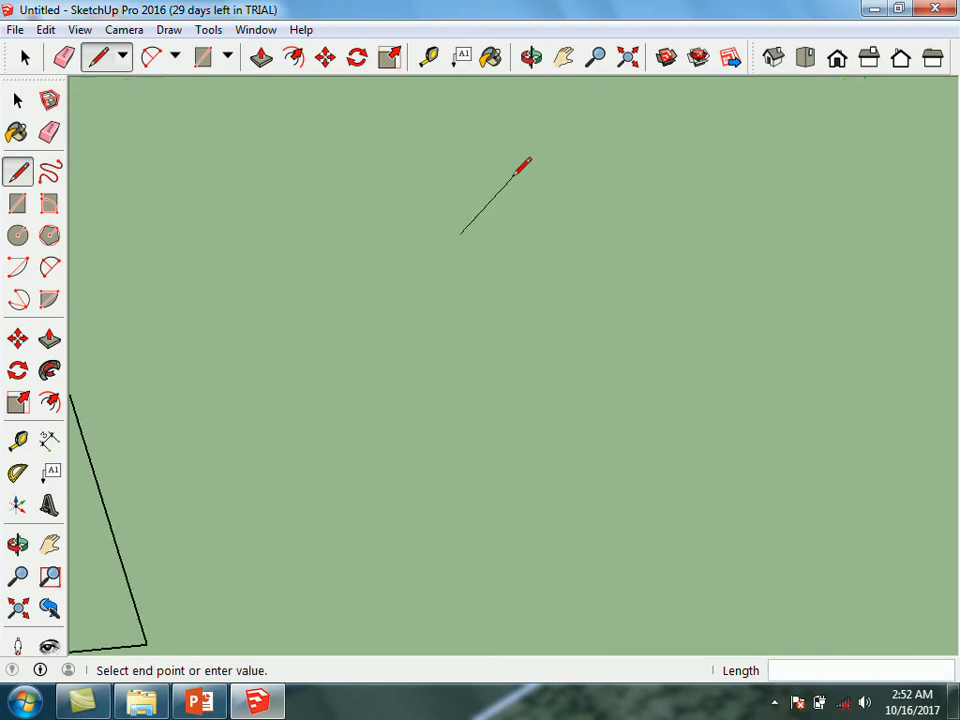
pyautogui.scroll(6, 500, 255)
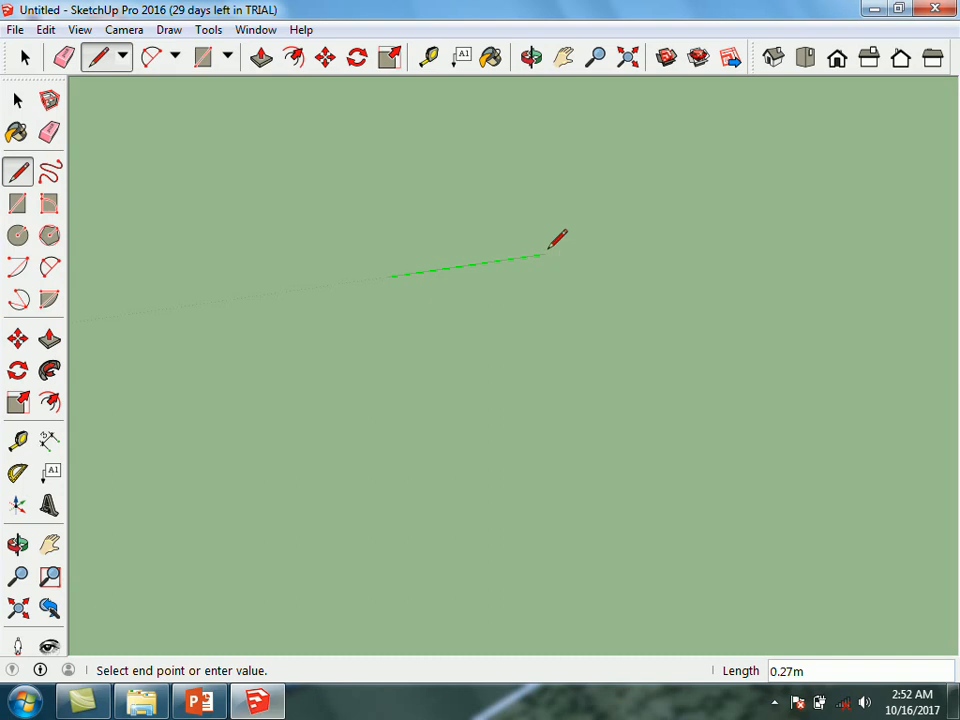
pyautogui.write('3')
pyautogui.press('Return')
# - Continue from the far end of the 3 m line with a 2 m edge toward the front
pyautogui.scroll(-5, 497, 291)
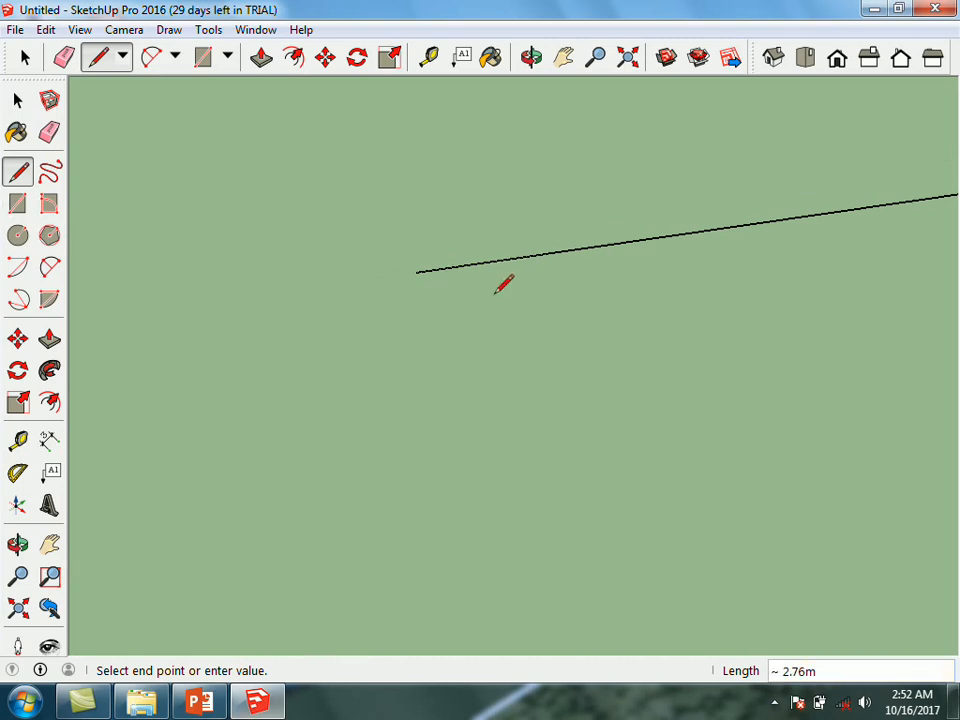
pyautogui.scroll(-2, 112, 322)
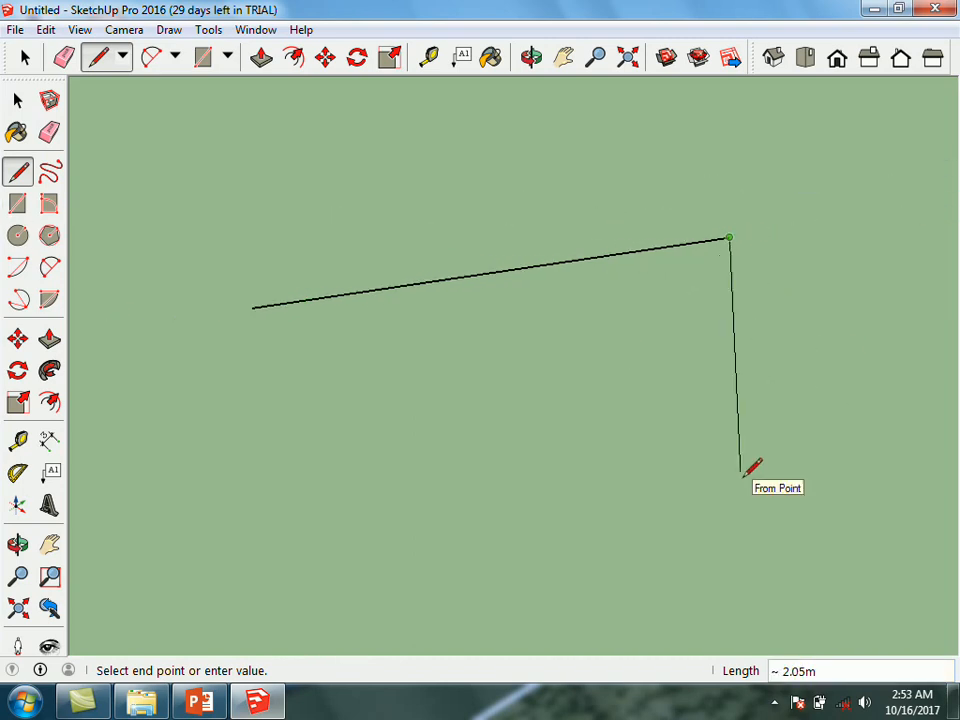
pyautogui.write('2')
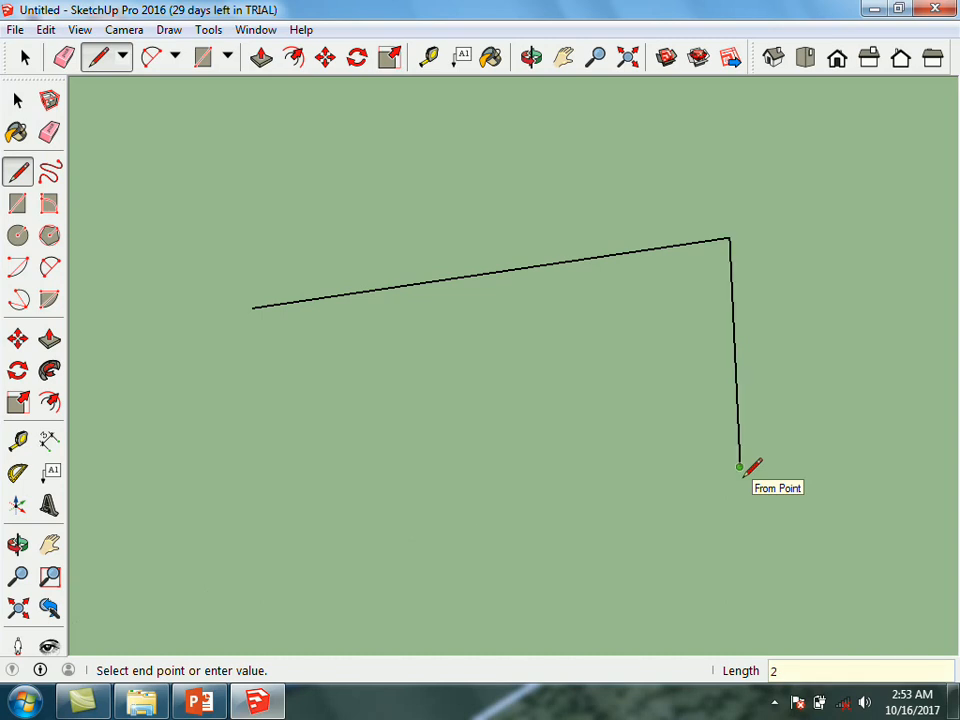
pyautogui.press('Return')
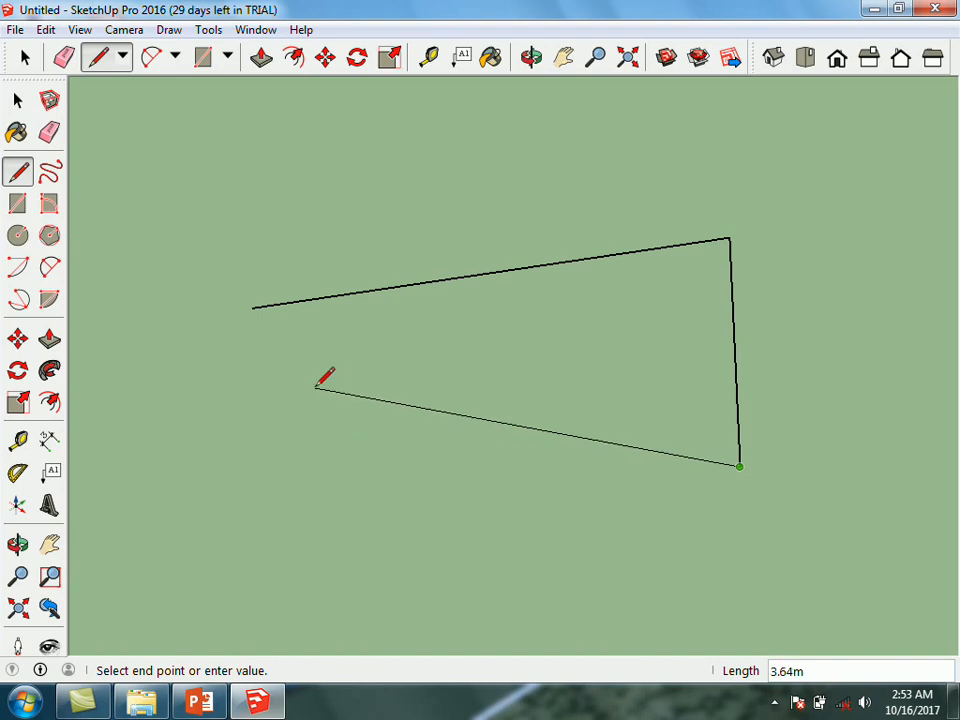
# - Close the outline with a line about 3.9 m long back to the 3 m line's start, forming a triangular face
pyautogui.click(253, 306)
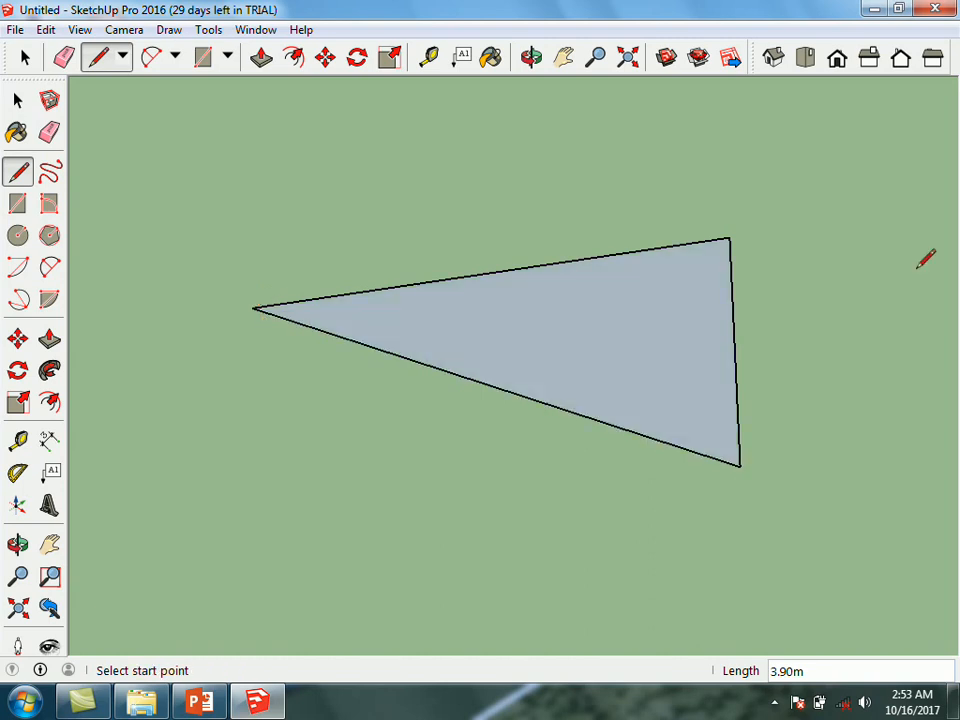
pyautogui.scroll(3, 666, 339)
pyautogui.scroll(-2, 659, 347)
pyautogui.scroll(-1, 662, 345)
pyautogui.scroll(2, 662, 346)
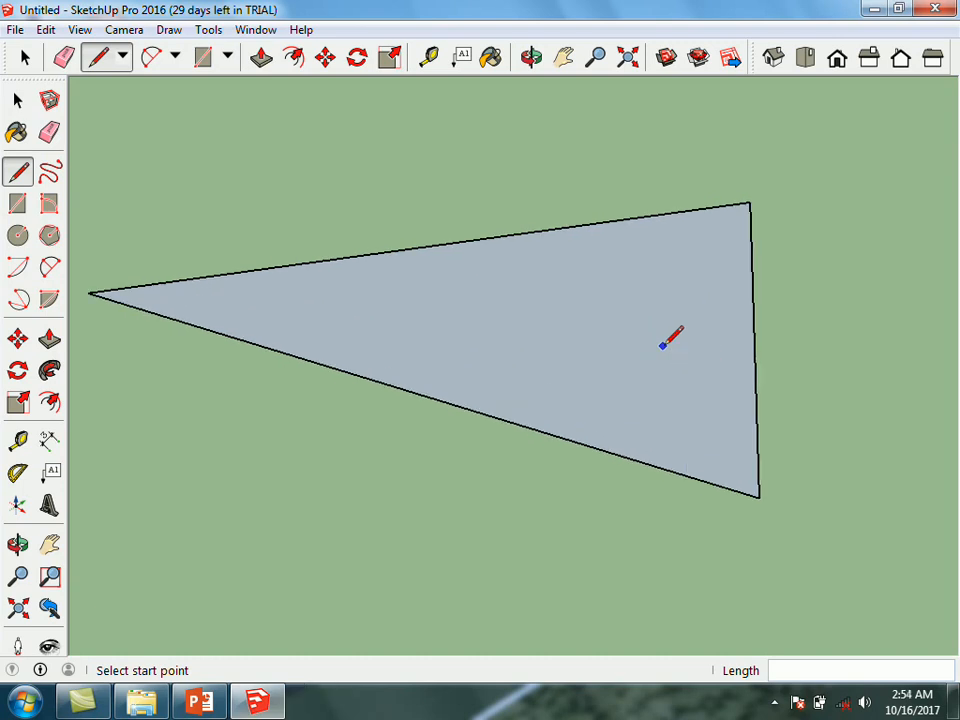
# - Switch to PowerPoint to review the drawing tool topics on slide 8, and return to SketchUp
pyautogui.click(203, 703)
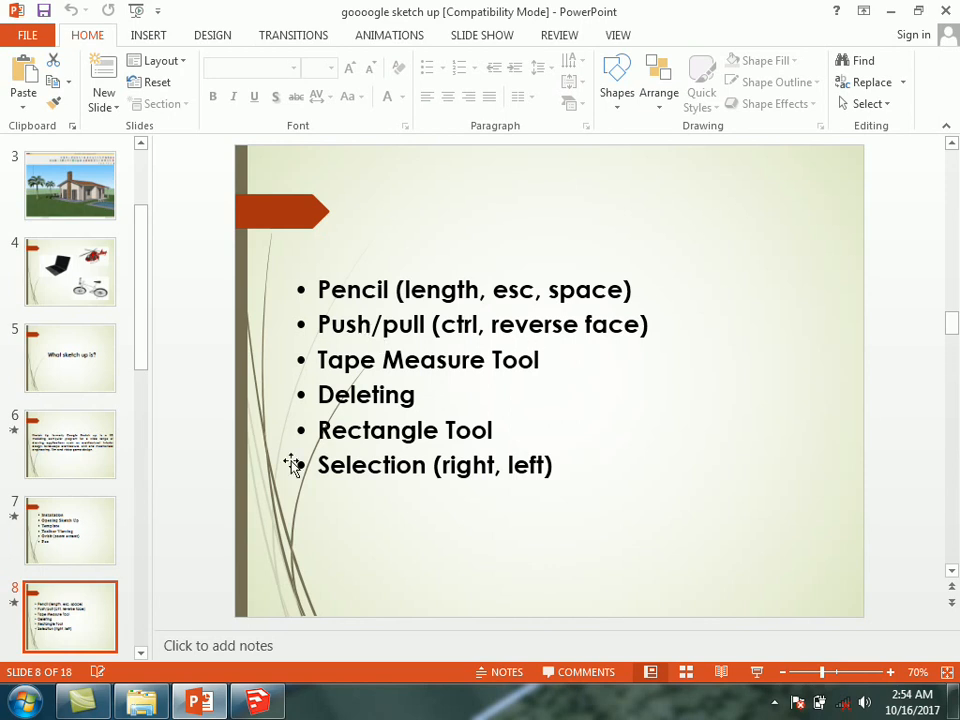
pyautogui.click(288, 692)
pyautogui.click(264, 704)
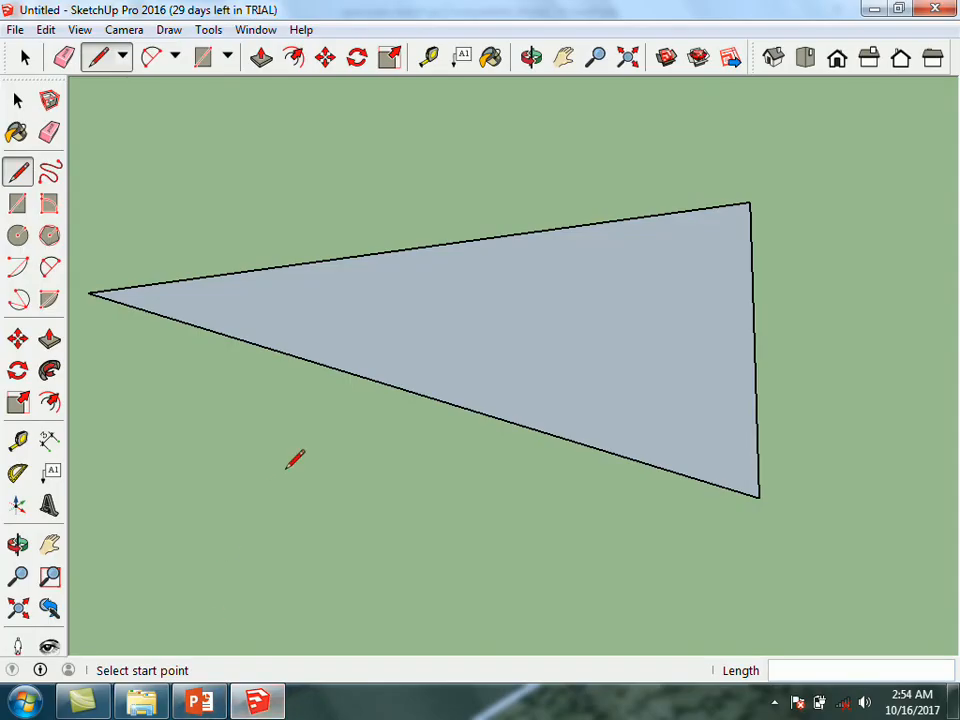
# - Push/Pull the triangular face up about 1.15 m into a solid
pyautogui.scroll(-1, 590, 370)
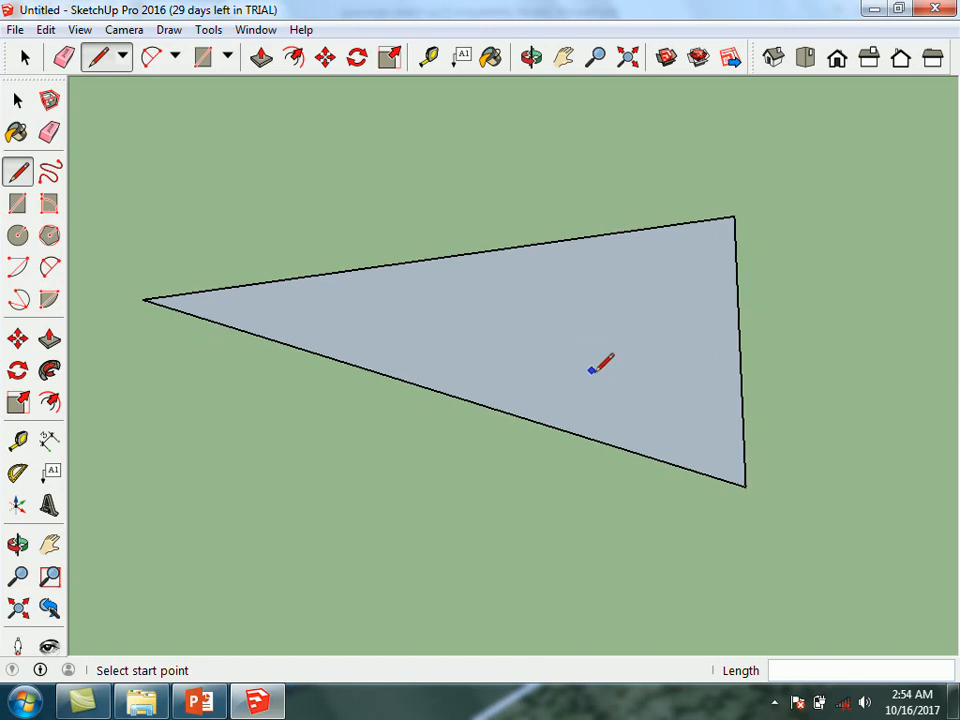
pyautogui.scroll(-2, 590, 370)
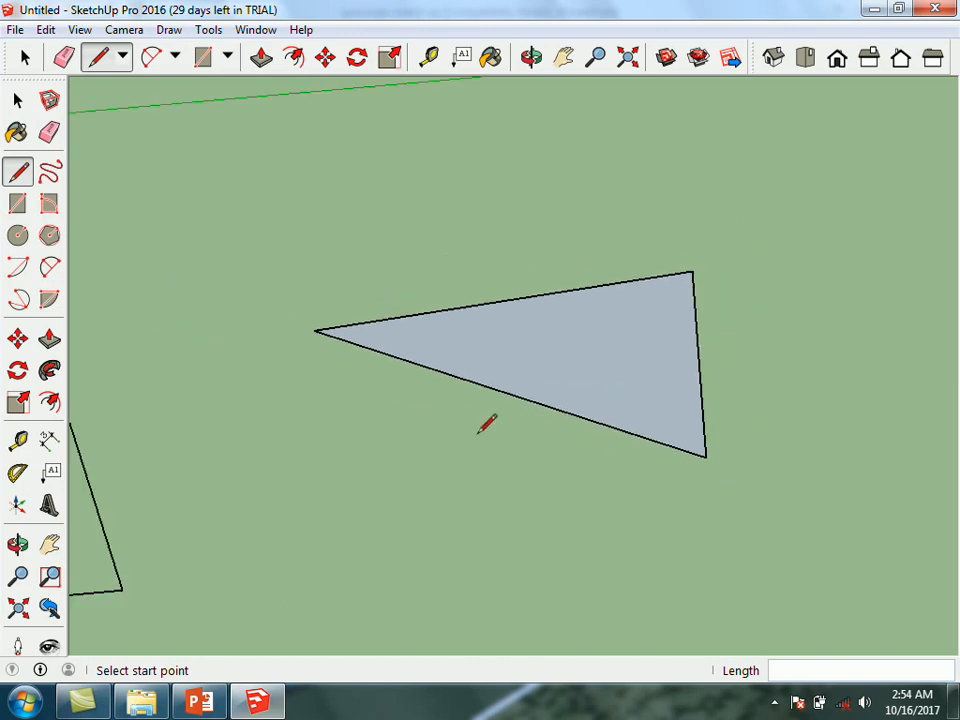
pyautogui.click(48, 341)
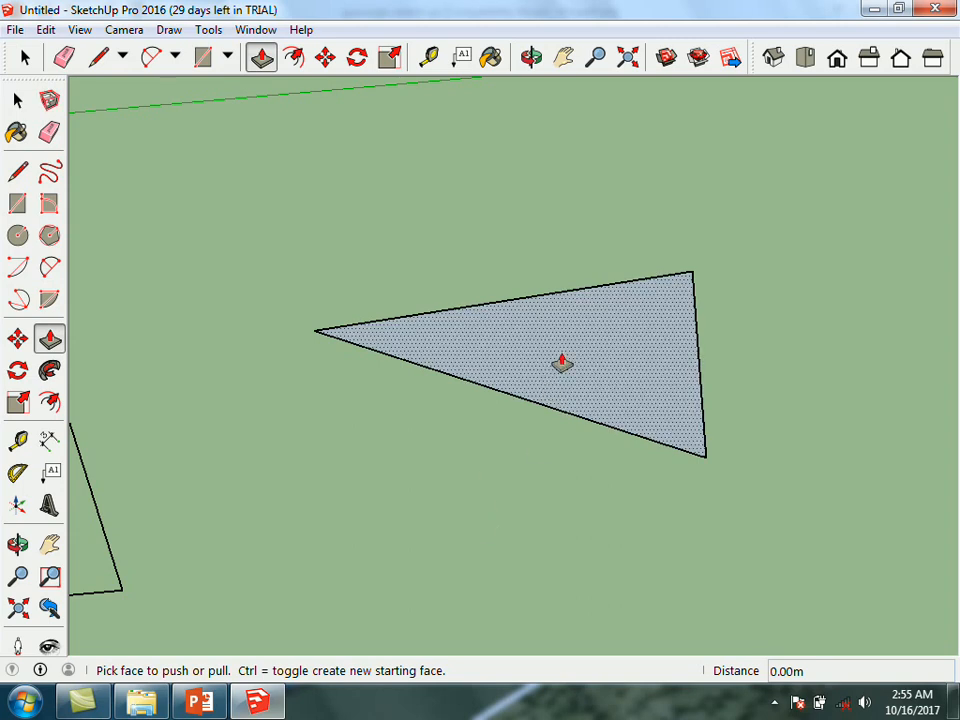
pyautogui.click(562, 362)
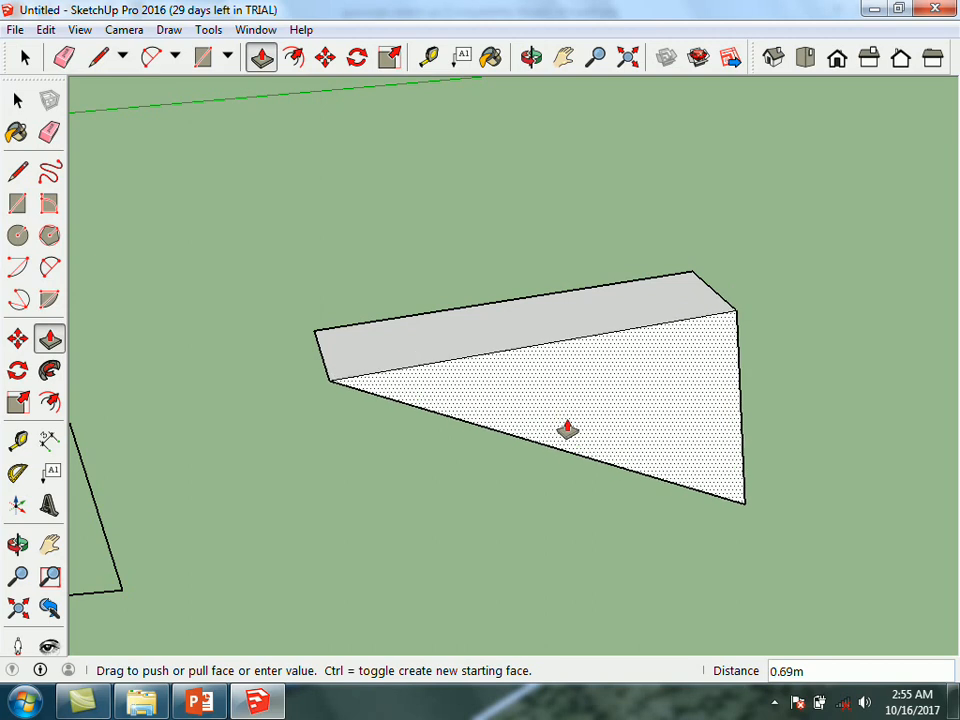
pyautogui.click(571, 470)
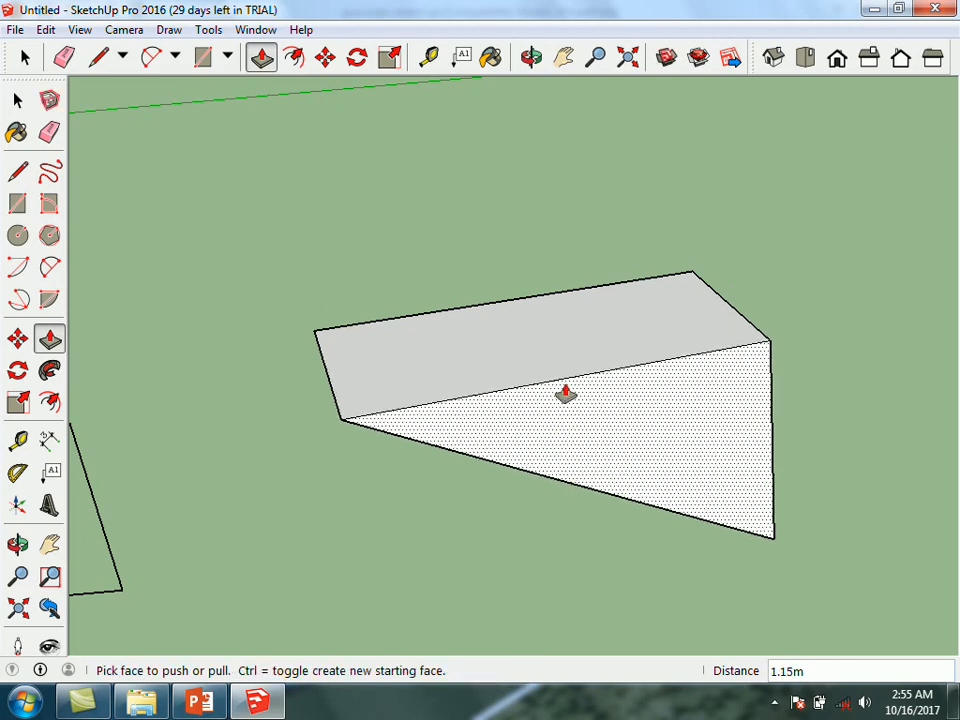
# - Push/Pull the triangular solid's long side face along the 3 m edge outward about 1.28 m
pyautogui.click(475, 368)
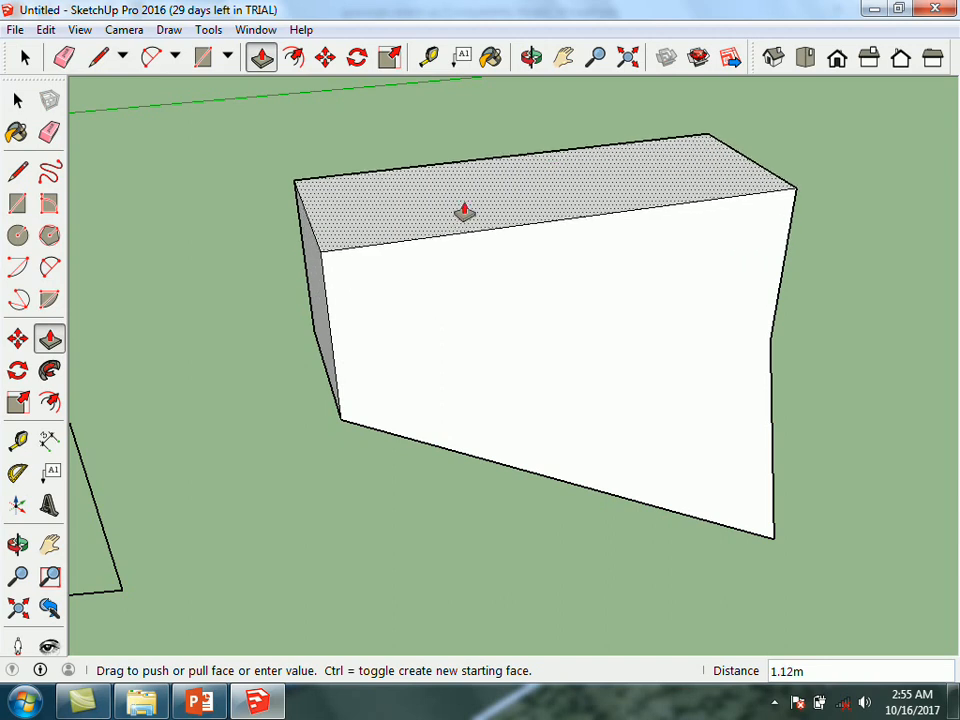
pyautogui.click(461, 189)
pyautogui.moveTo(643, 348); pyautogui.dragTo(268, 343, button='middle')
pyautogui.scroll(-4, 289, 165)
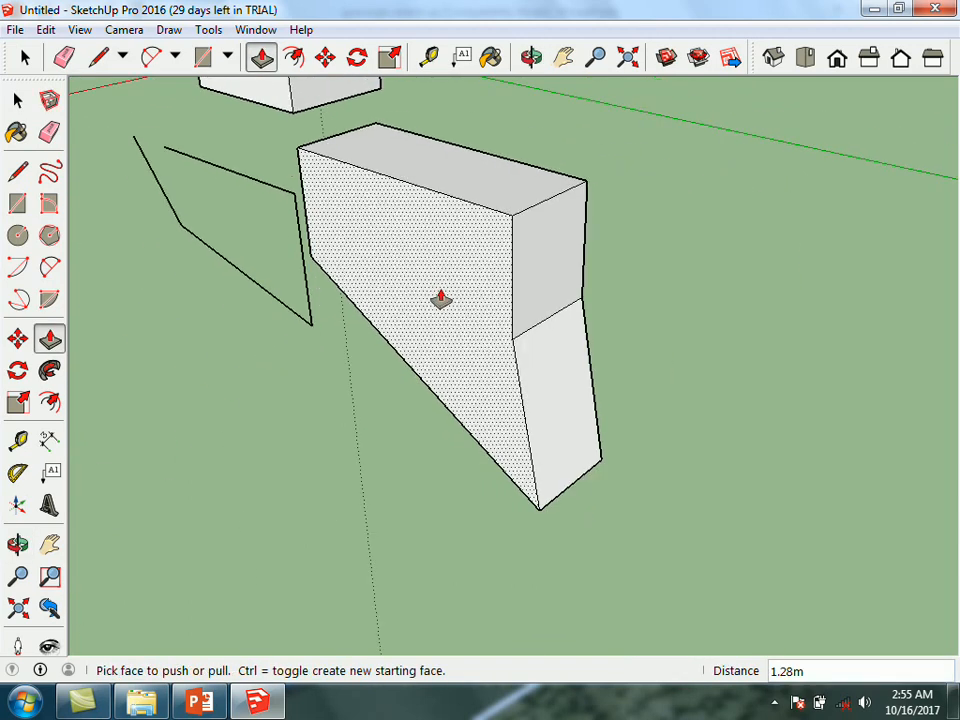
# - Draw a vertical line about 0.57 m high from the midpoint of the near box's front top edge
pyautogui.moveTo(441, 297); pyautogui.dragTo(400, 190, button='middle')
pyautogui.click(17, 544)
pyautogui.moveTo(560, 205); pyautogui.dragTo(369, 373)
pyautogui.moveTo(531, 387)
pyautogui.mouseDown()
pyautogui.moveTo(744, 335)
pyautogui.moveTo(861, 364)
pyautogui.mouseUp()
pyautogui.scroll(2, 862, 364)
pyautogui.press('l')
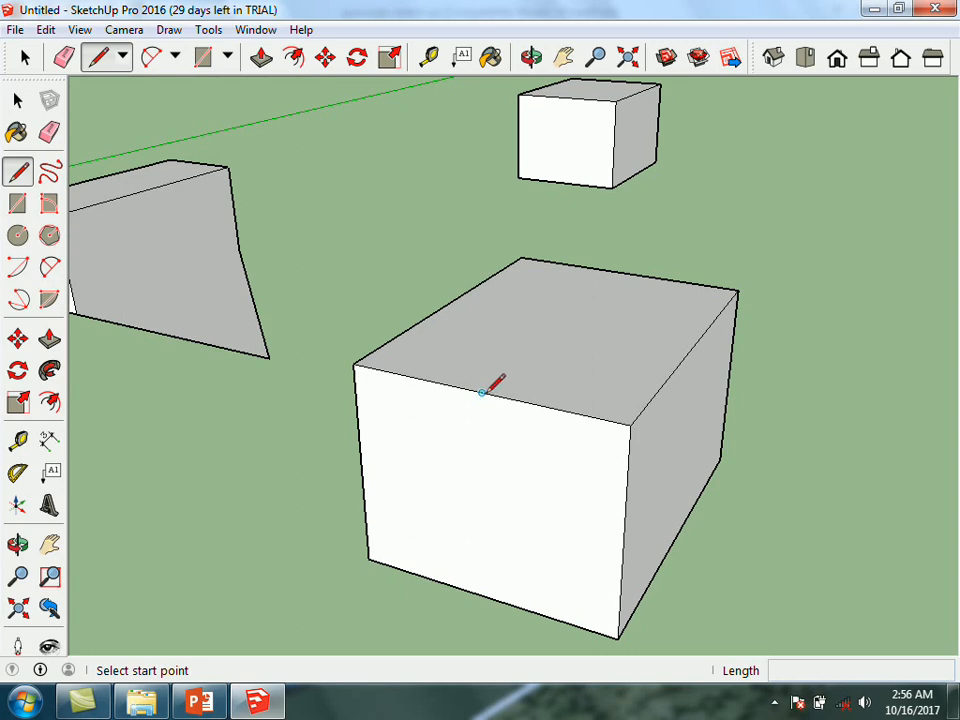
pyautogui.click(482, 392)
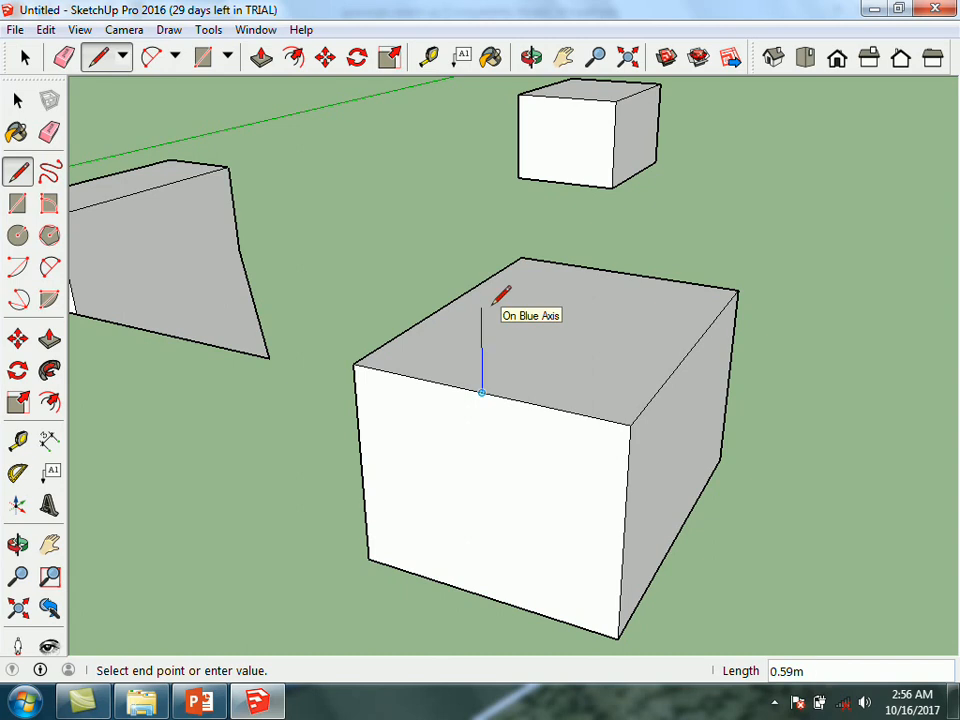
pyautogui.click(482, 310)
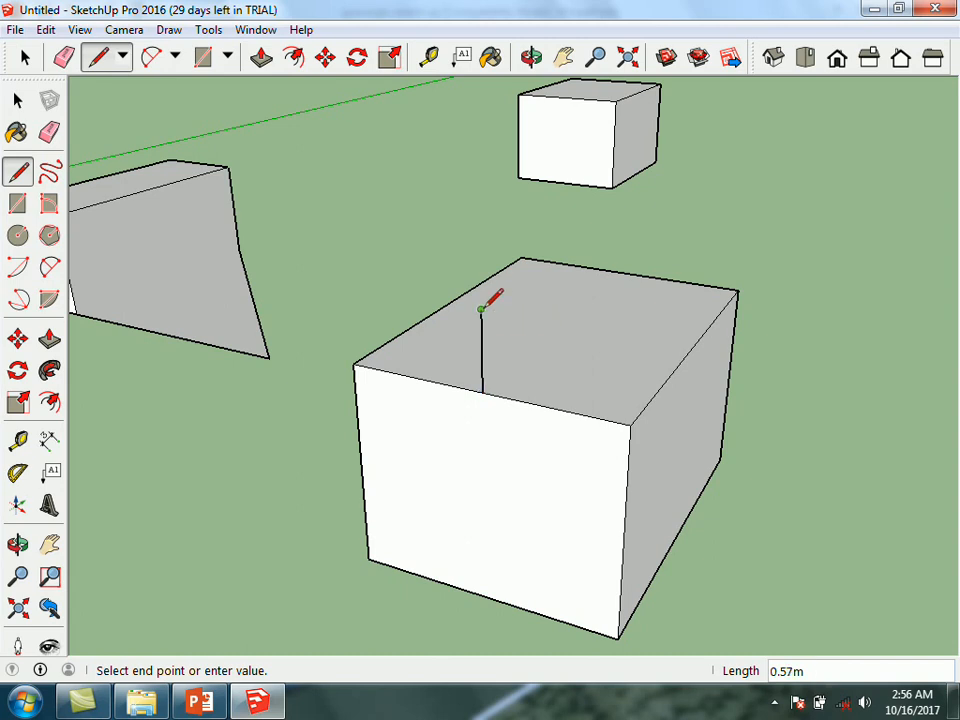
# - Connect the vertical line's upper end to both corners of the box's front top edge to form a gable
pyautogui.click(356, 364)
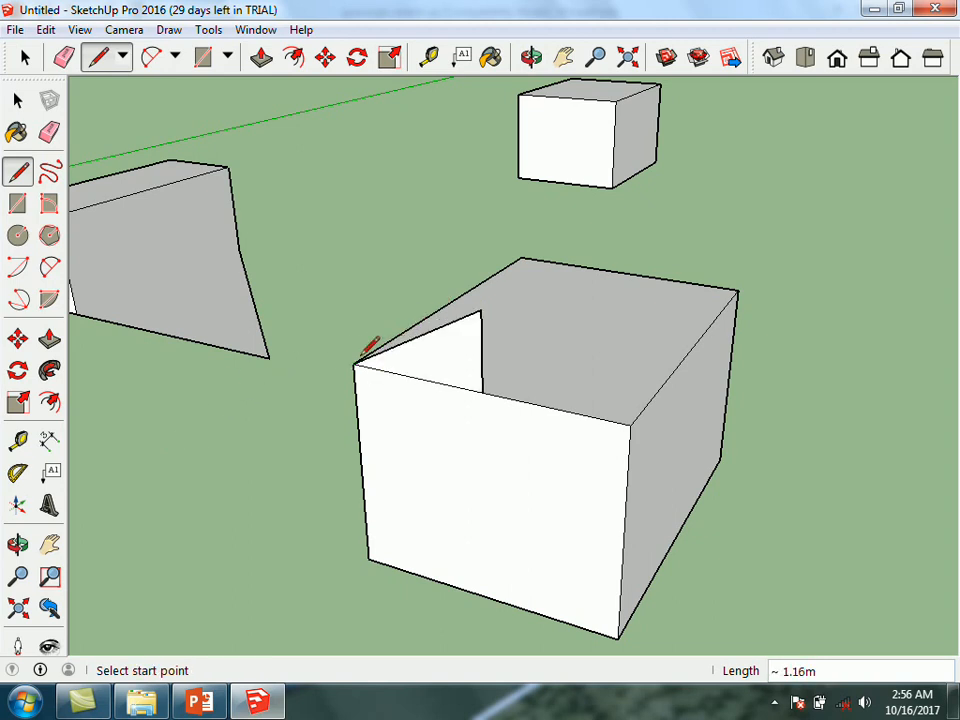
pyautogui.click(481, 310)
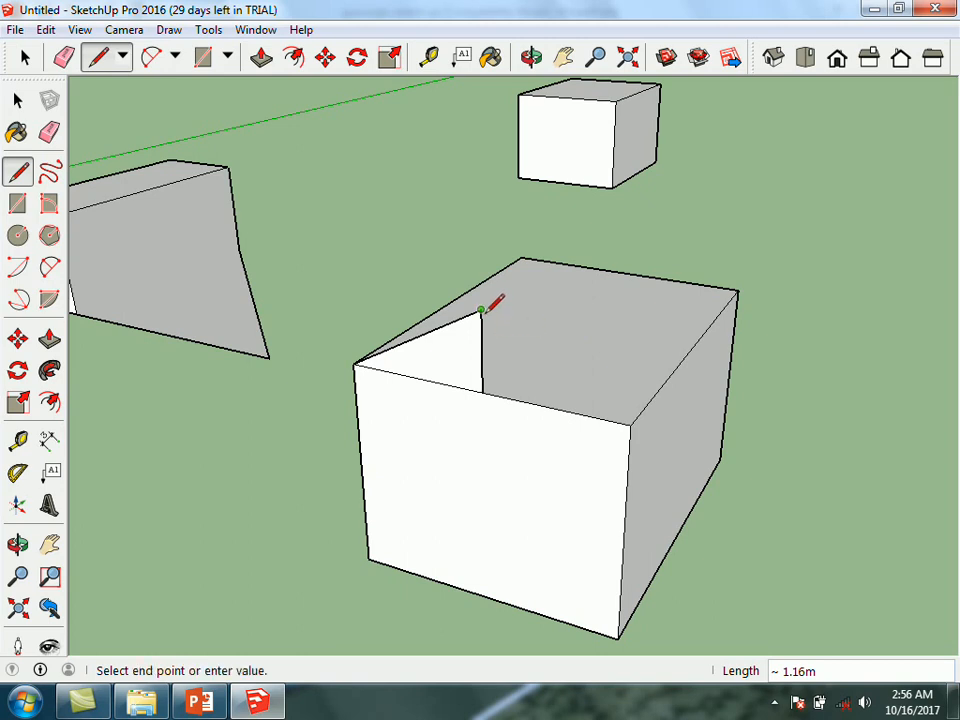
pyautogui.click(630, 424)
# - Pull one half of the divided gable about 0.77 m over the box's top and undo it
pyautogui.moveTo(455, 262)
pyautogui.mouseDown(button='middle')
pyautogui.moveTo(171, 486)
pyautogui.moveTo(146, 452)
pyautogui.moveTo(236, 360)
pyautogui.moveTo(278, 361)
pyautogui.moveTo(549, 435)
pyautogui.moveTo(330, 456)
pyautogui.moveTo(236, 454)
pyautogui.mouseUp(button='middle')
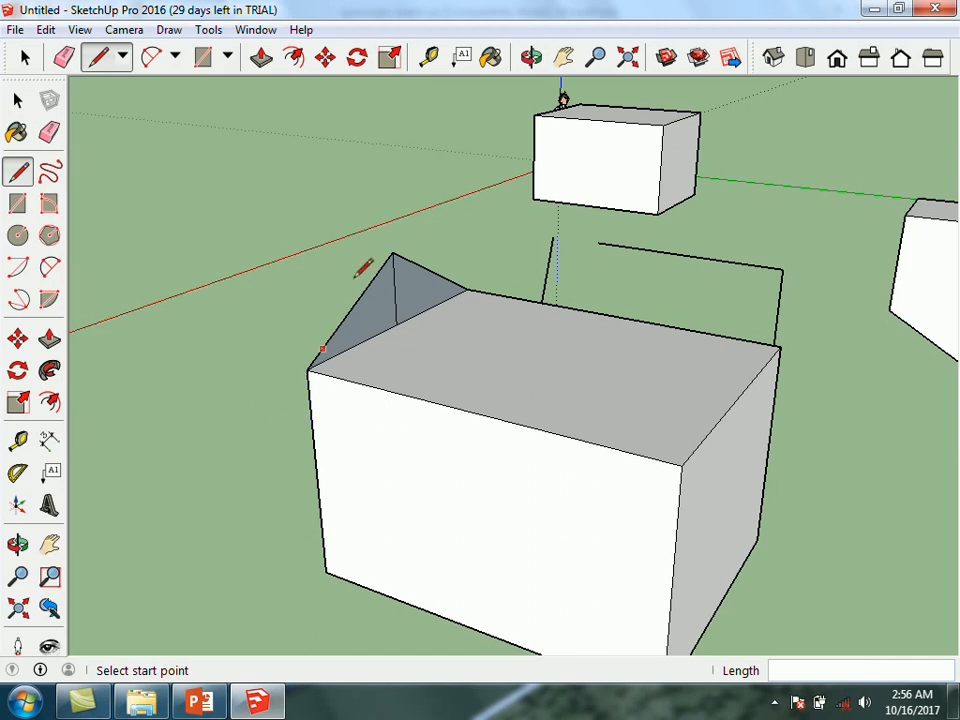
pyautogui.scroll(4, 400, 275)
pyautogui.moveTo(400, 295)
pyautogui.mouseDown(button='middle')
pyautogui.moveTo(339, 251)
pyautogui.moveTo(278, 283)
pyautogui.mouseUp(button='middle')
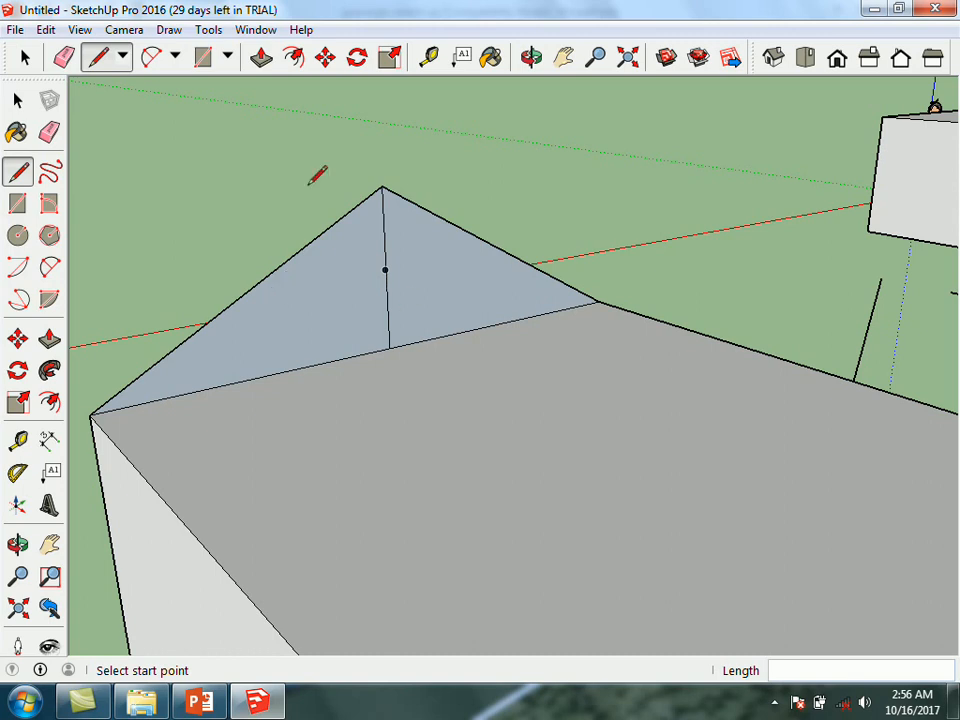
pyautogui.click(52, 137)
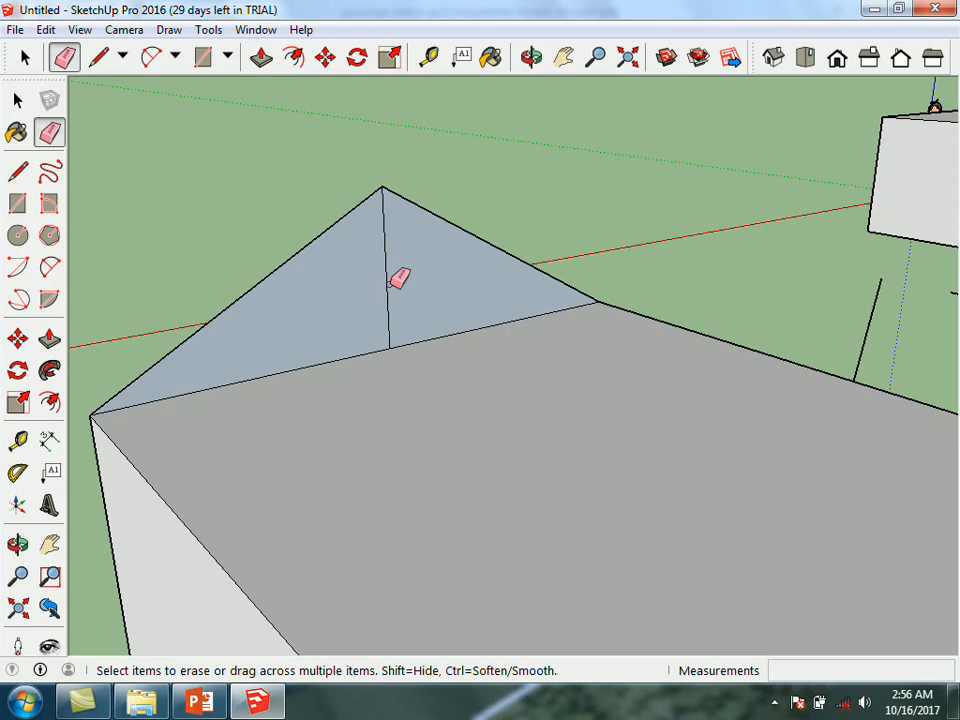
pyautogui.press('space')
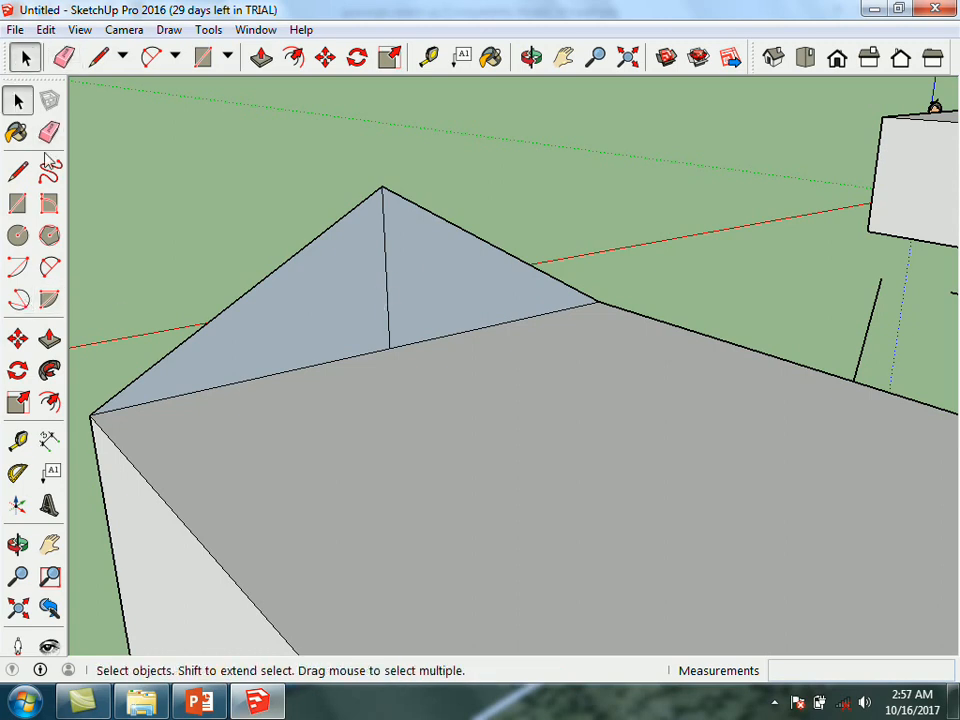
pyautogui.click(49, 341)
pyautogui.moveTo(449, 298); pyautogui.dragTo(519, 427)
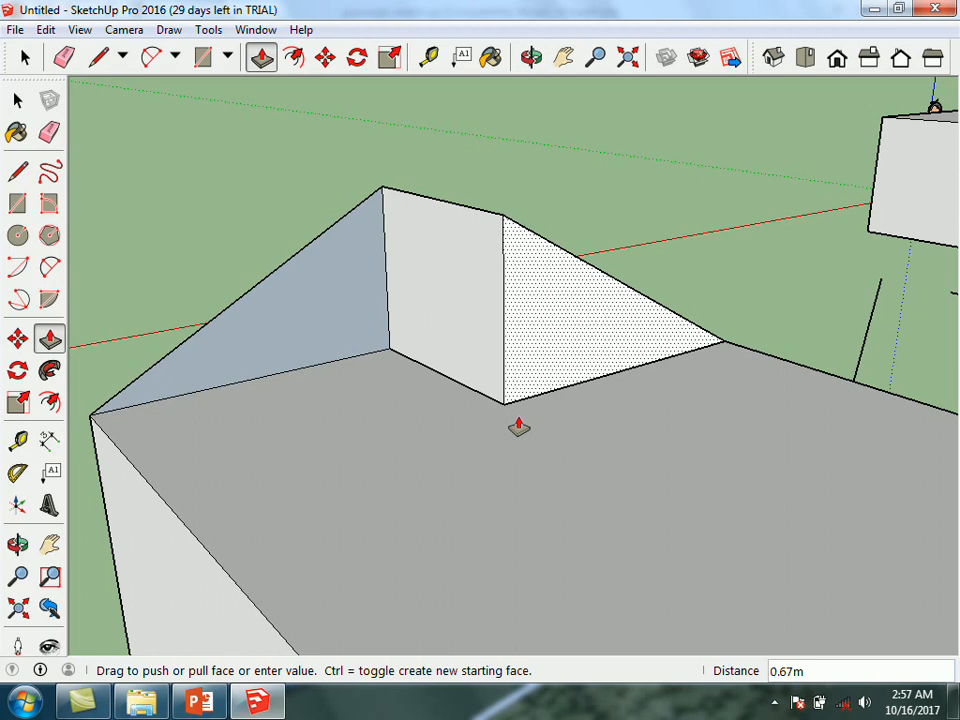
pyautogui.moveTo(519, 427); pyautogui.dragTo(555, 408)
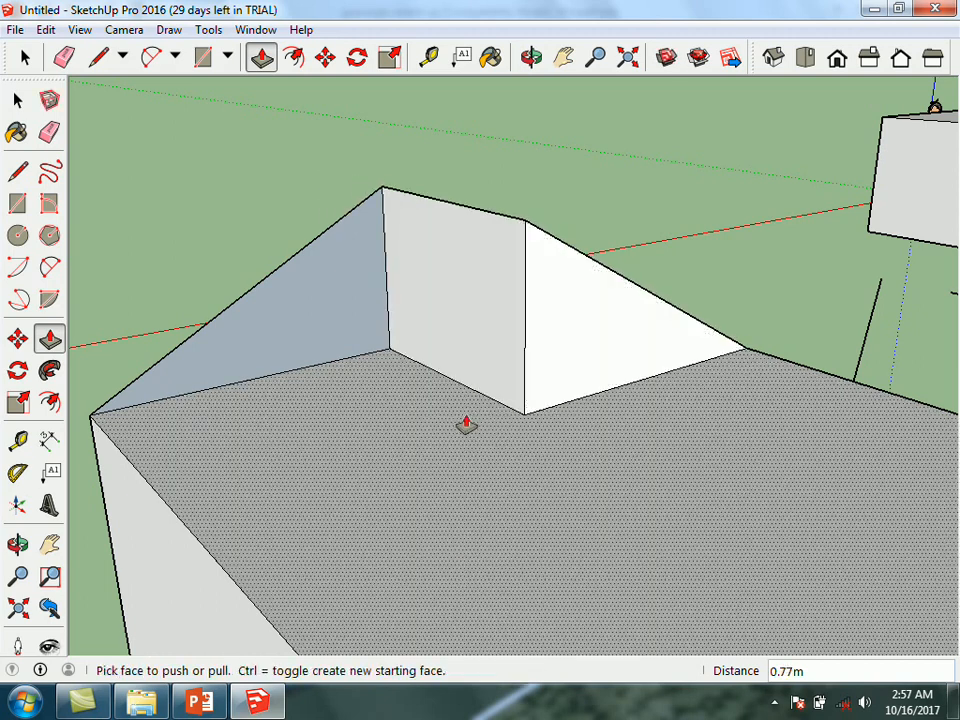
pyautogui.hotkey('ctrl', 'z')
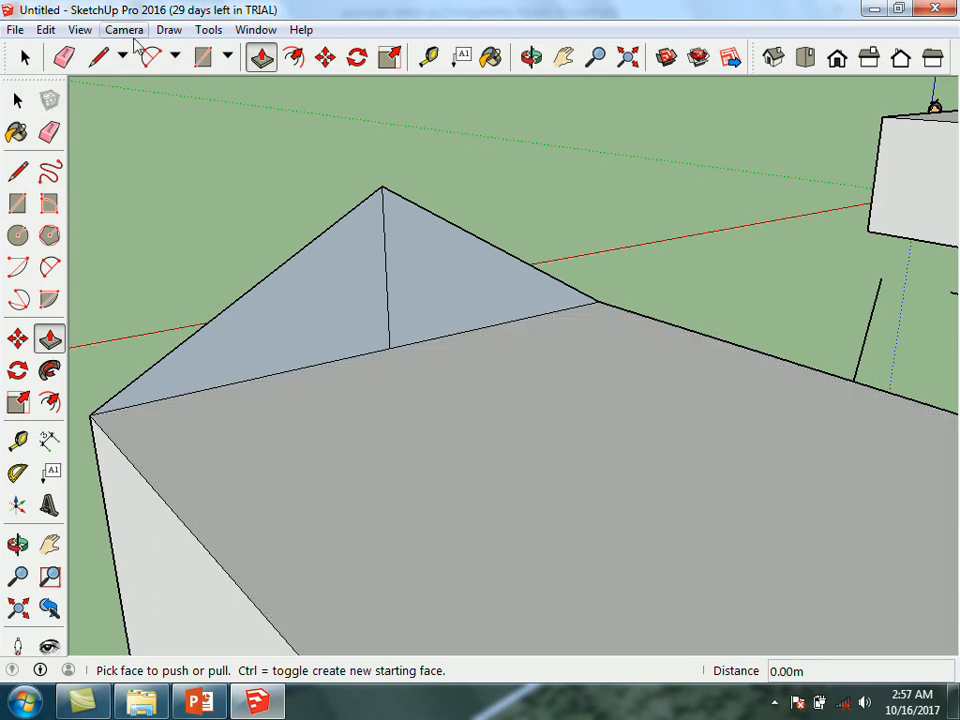
# - Erase the vertical line that divides the gable into two halves
pyautogui.click(49, 132)
pyautogui.click(388, 274)
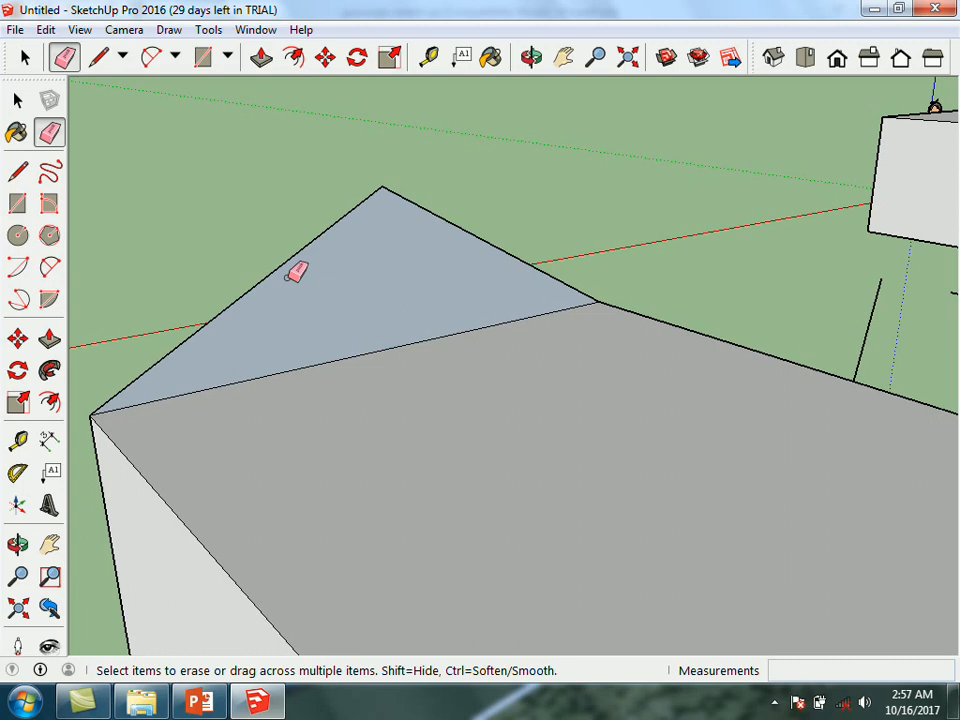
# - Push the whole gable triangle about 2.65 m across the box's top as a roof, and undo it
pyautogui.press('p')
pyautogui.scroll(-3, 236, 223)
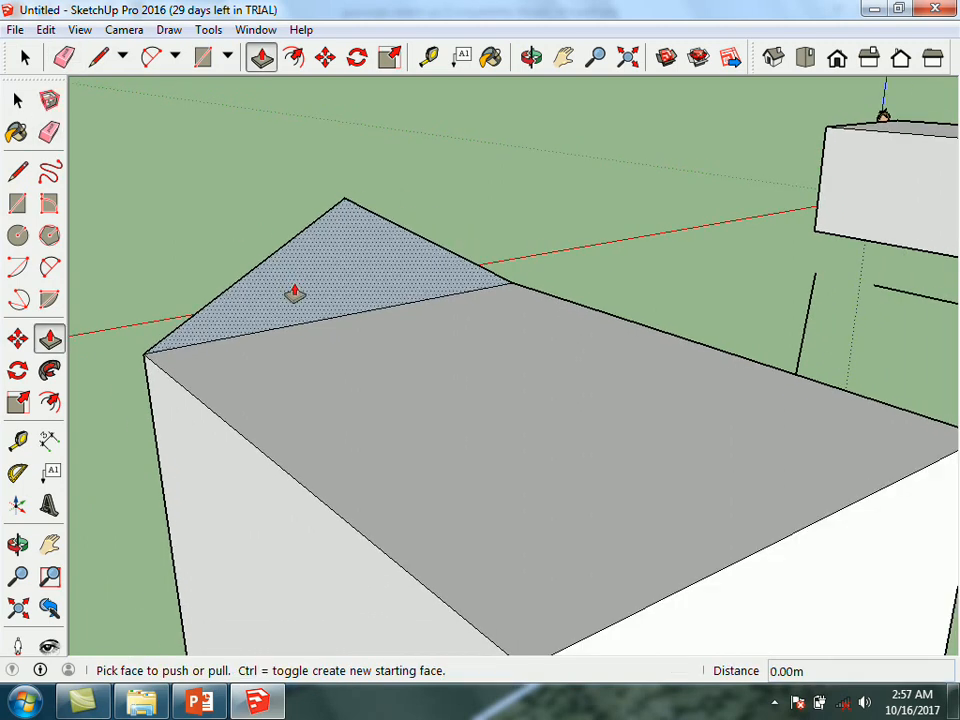
pyautogui.scroll(-3, 289, 197)
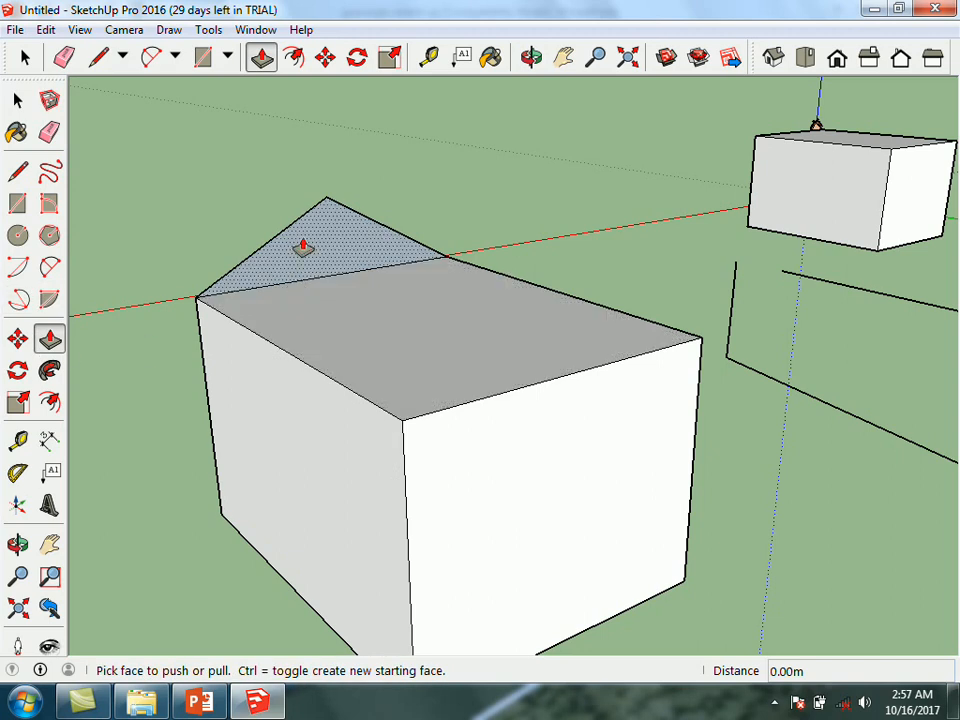
pyautogui.moveTo(321, 231); pyautogui.dragTo(407, 424)
pyautogui.moveTo(774, 341); pyautogui.dragTo(921, 392, button='middle')
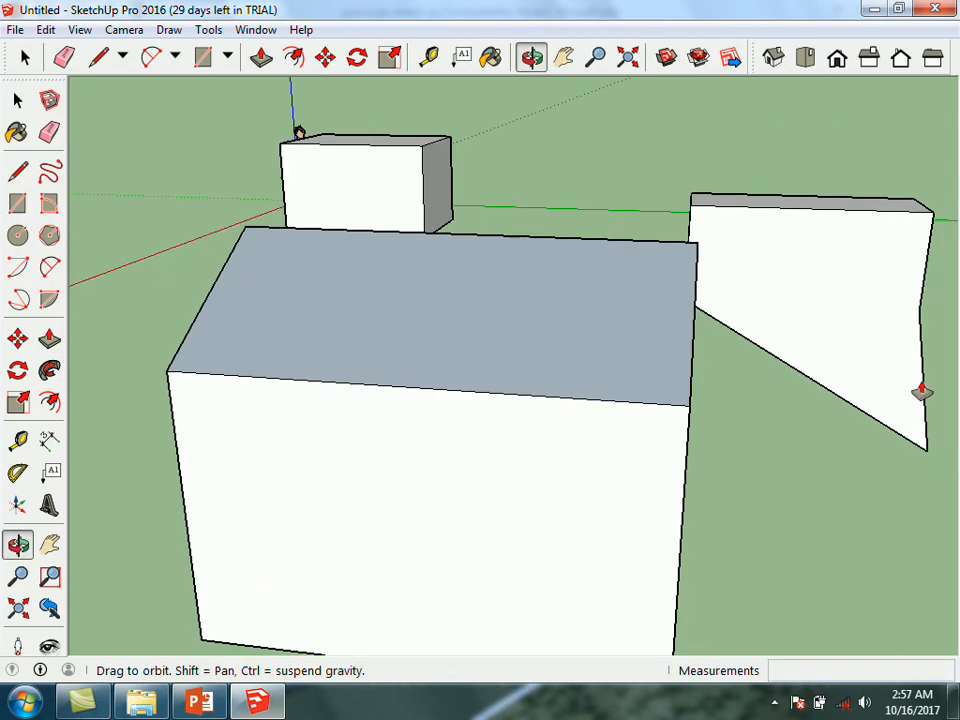
pyautogui.moveTo(375, 364); pyautogui.dragTo(846, 399, button='middle')
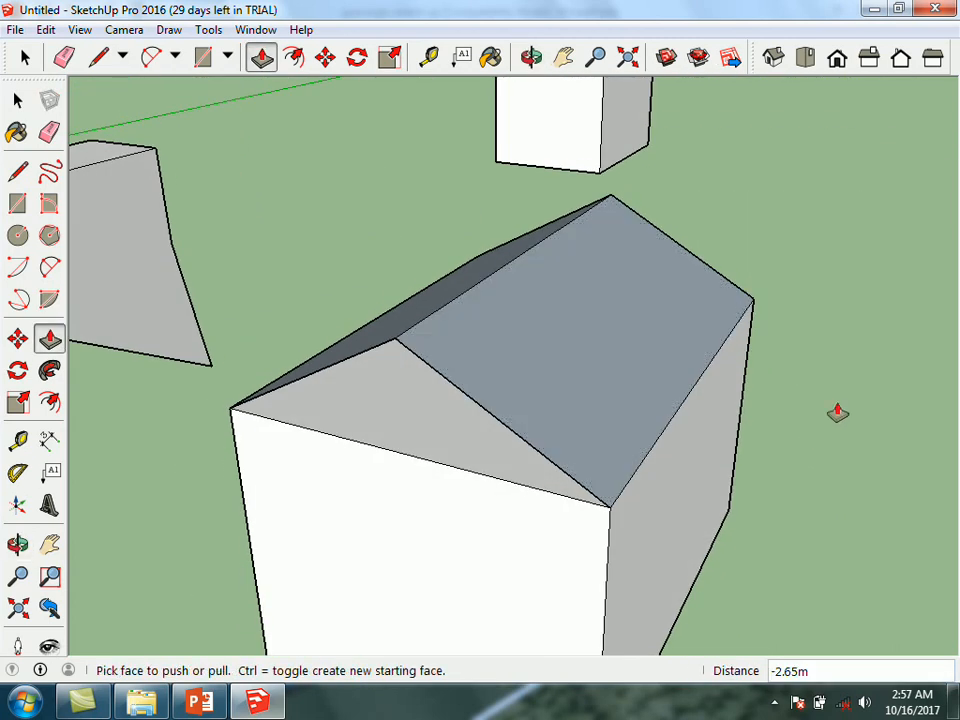
pyautogui.click(742, 415)
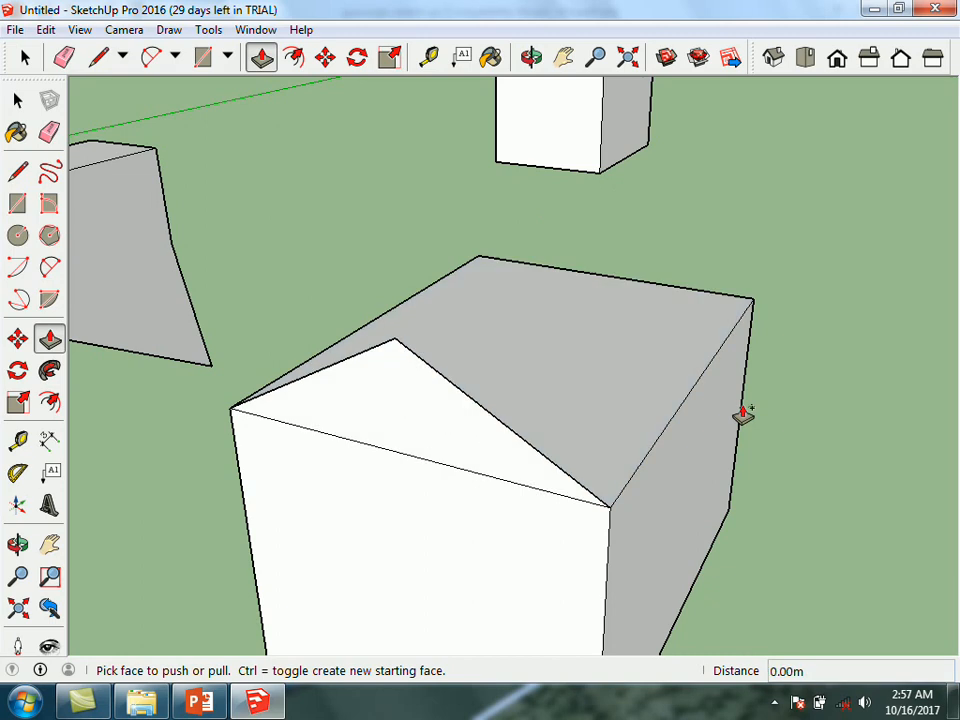
# - Push the gable triangle about 1.11 m partway across the box's top and undo the push
pyautogui.moveTo(636, 332); pyautogui.dragTo(306, 343, button='middle')
pyautogui.scroll(5, 558, 252)
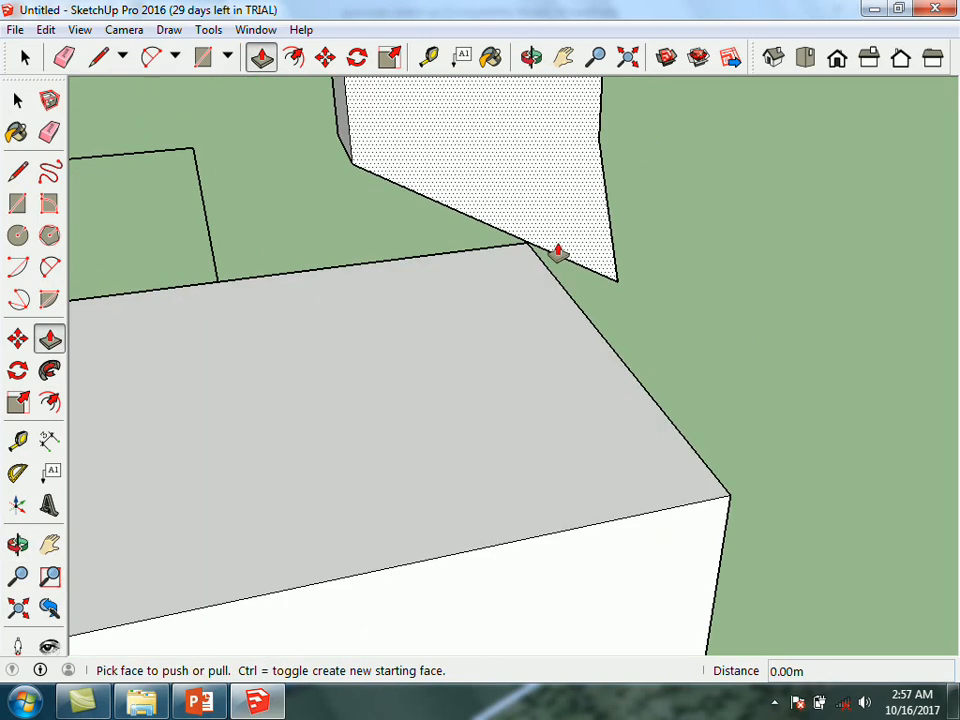
pyautogui.scroll(-5, 558, 252)
pyautogui.scroll(5, 424, 306)
pyautogui.moveTo(424, 284); pyautogui.dragTo(268, 315, button='middle')
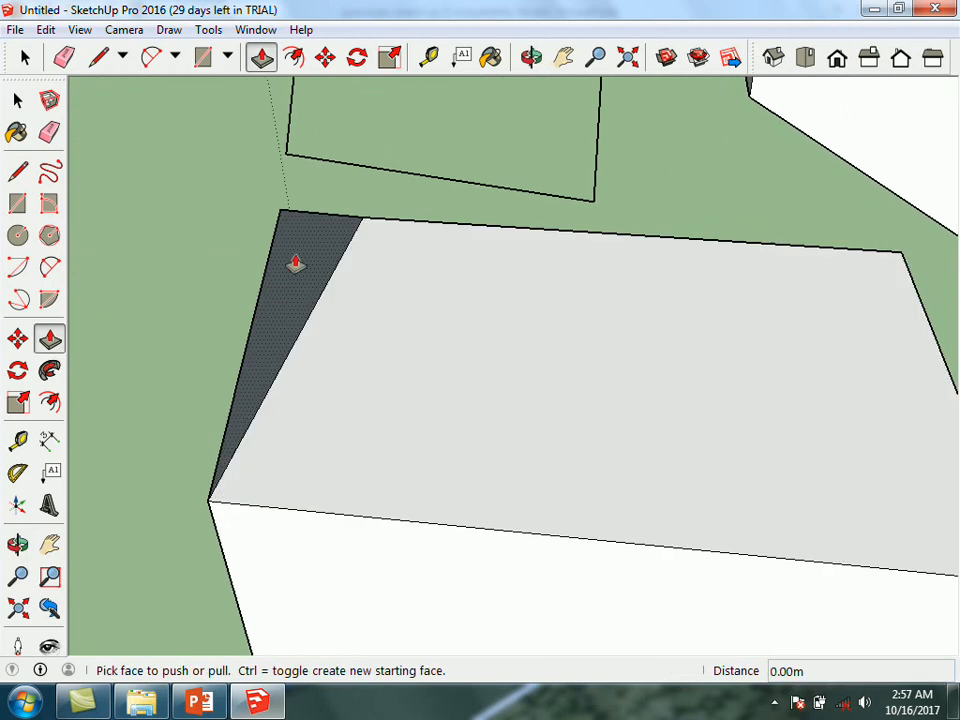
pyautogui.moveTo(296, 263); pyautogui.dragTo(480, 292)
pyautogui.moveTo(480, 292)
pyautogui.mouseDown(button='middle')
pyautogui.moveTo(651, 300)
pyautogui.moveTo(873, 168)
pyautogui.moveTo(872, 184)
pyautogui.mouseUp(button='middle')
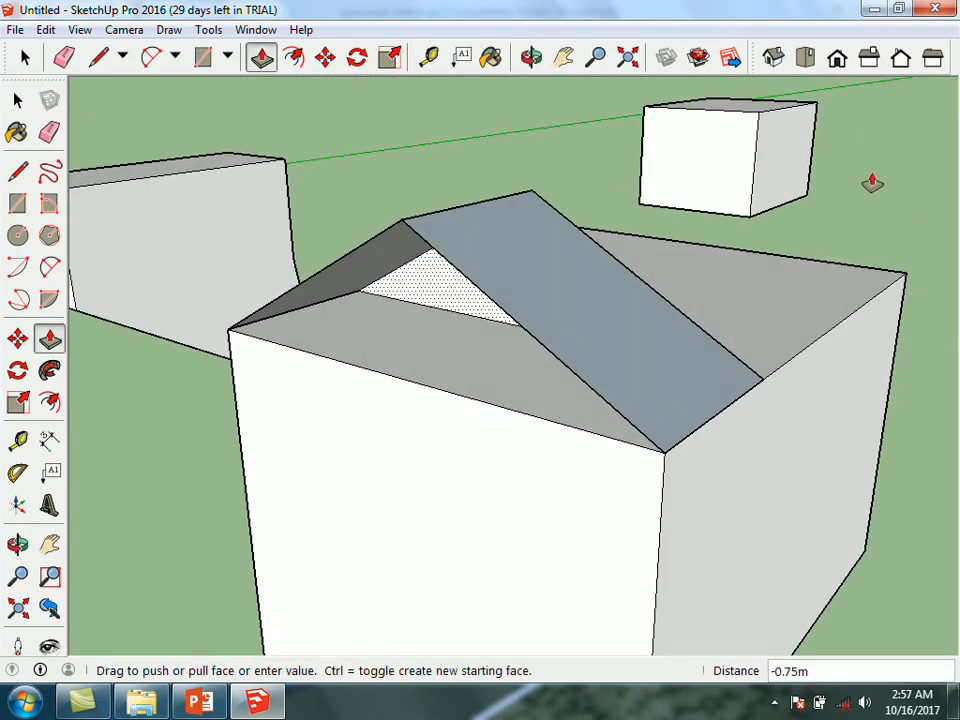
pyautogui.click(481, 310)
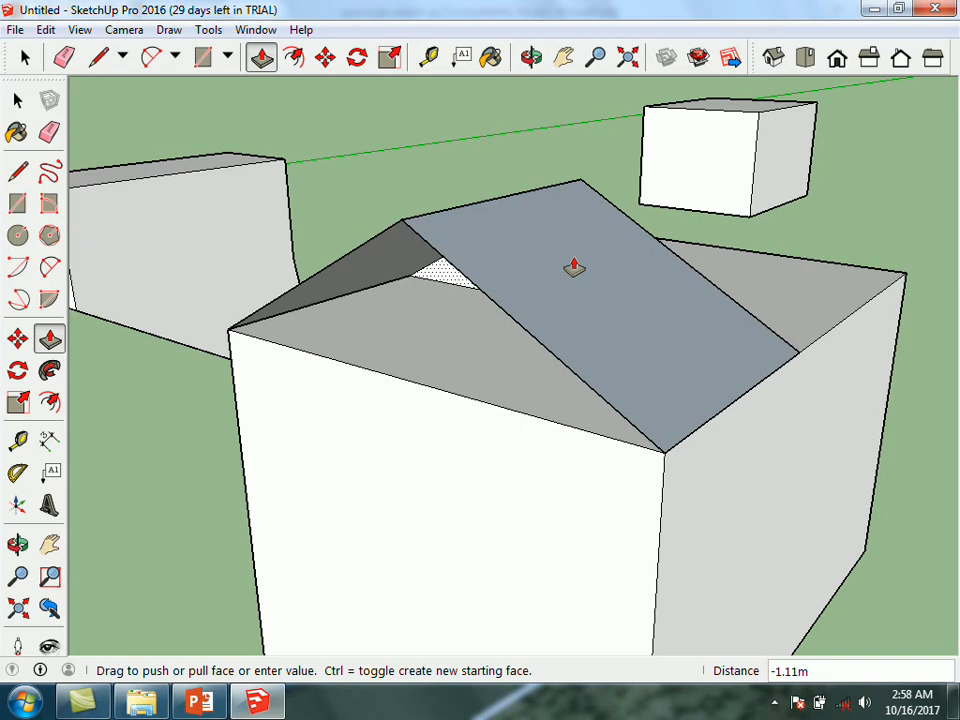
pyautogui.click(573, 267)
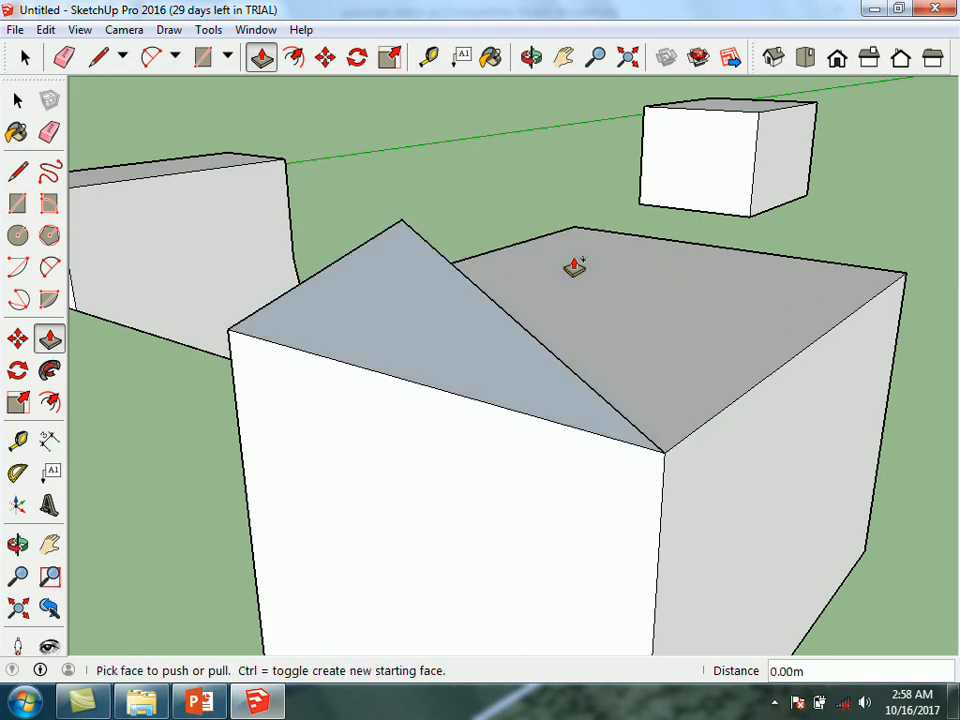
# - Push the gable triangle about 2.64 m across the box's top to its far edge, keeping the new starting face
pyautogui.click(664, 282)
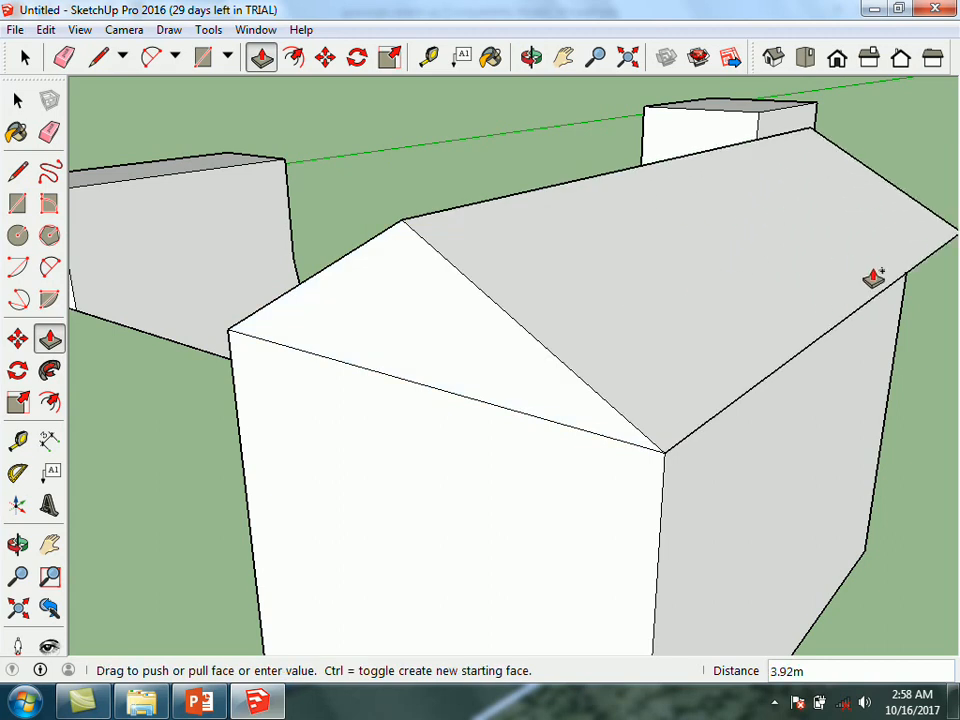
pyautogui.click(785, 311)
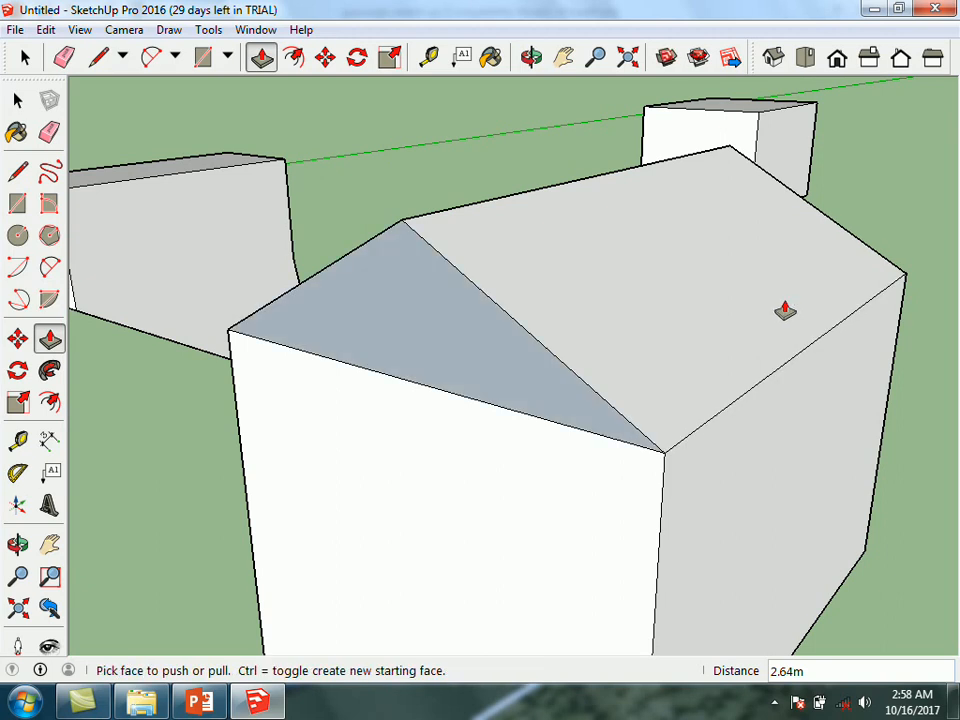
pyautogui.moveTo(450, 334); pyautogui.dragTo(523, 325, button='middle')
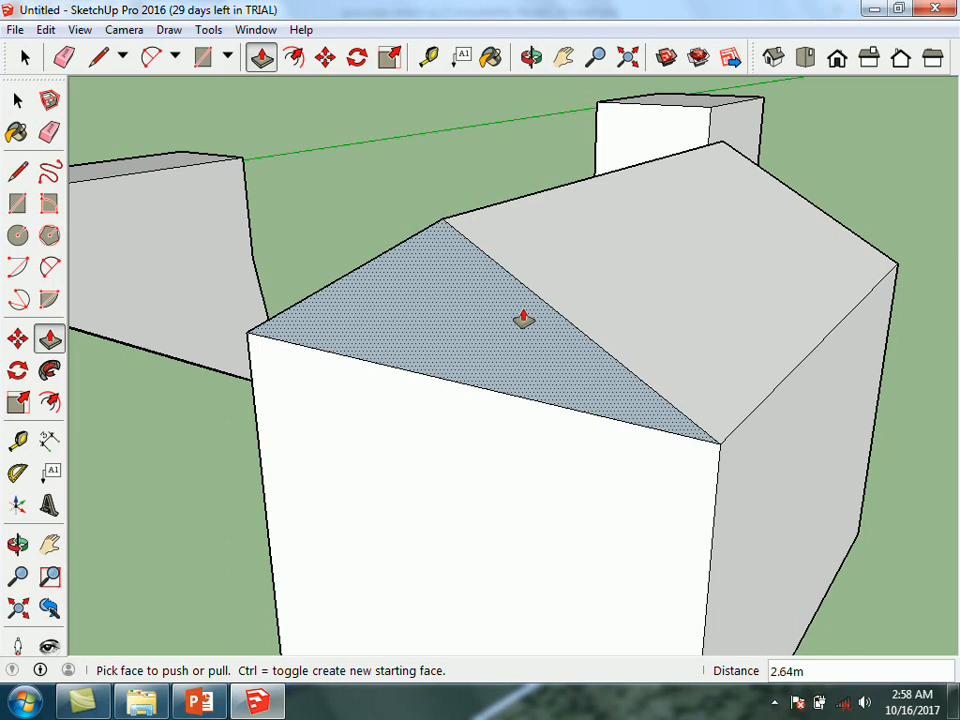
# - Check the topic list on slide 8 in PowerPoint and return to the SketchUp model
pyautogui.scroll(-6, 497, 221)
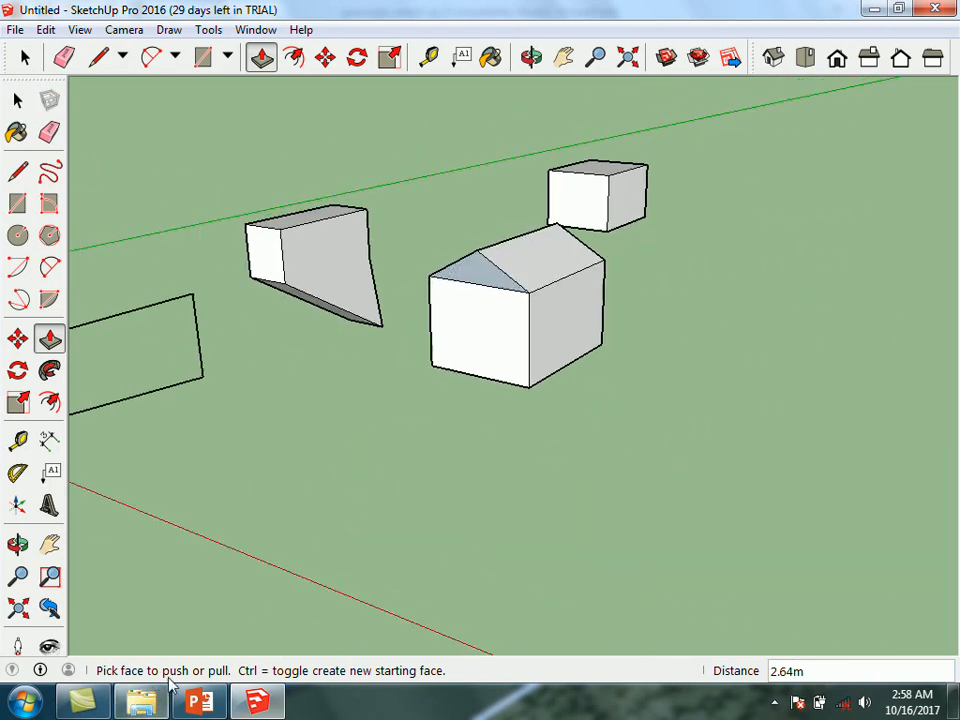
pyautogui.click(199, 702)
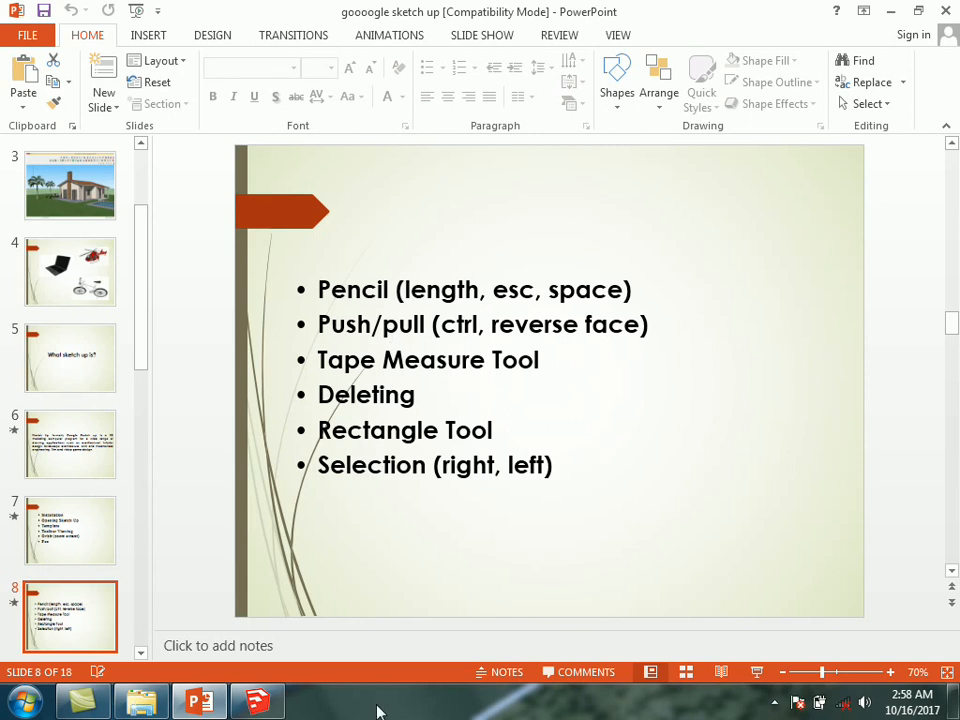
pyautogui.click(257, 702)
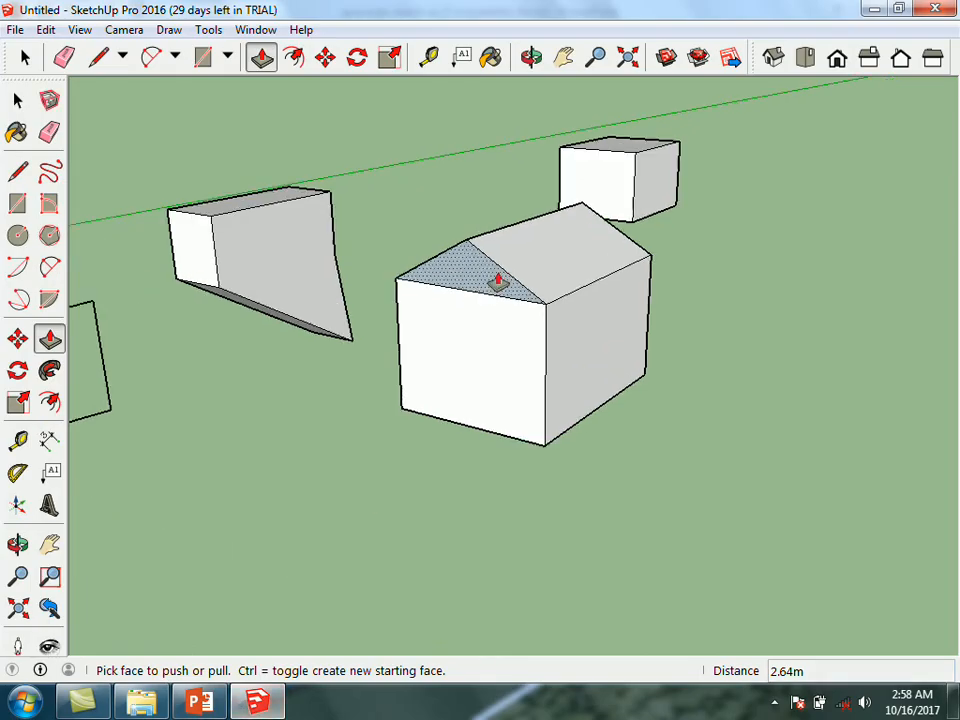
# - Reverse the blue gable triangle's face so its white front side points outward
pyautogui.scroll(5, 497, 283)
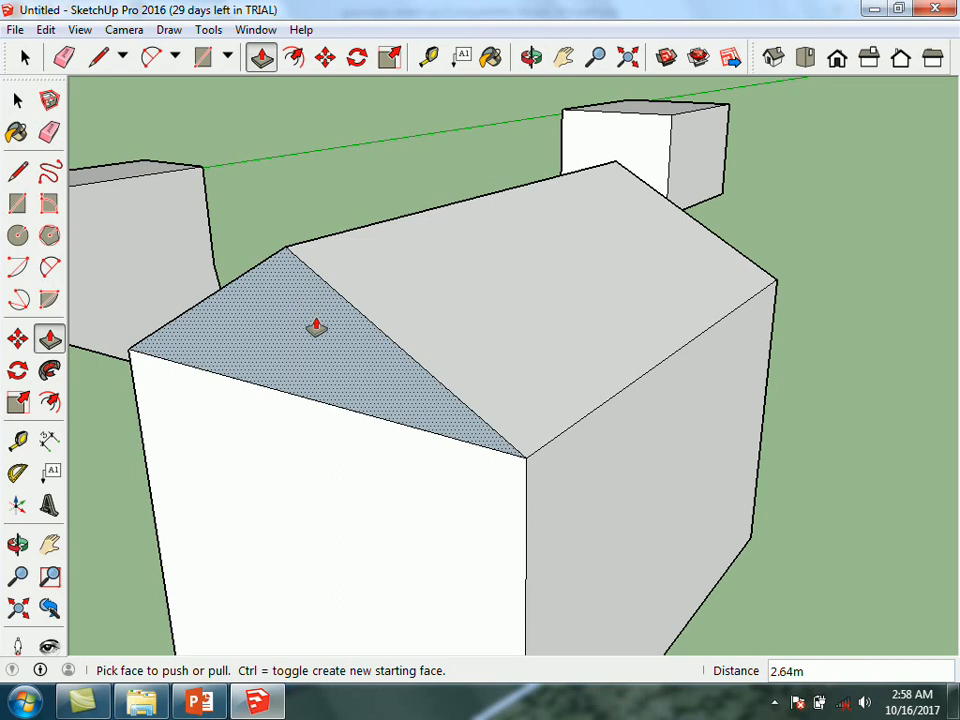
pyautogui.press('space')
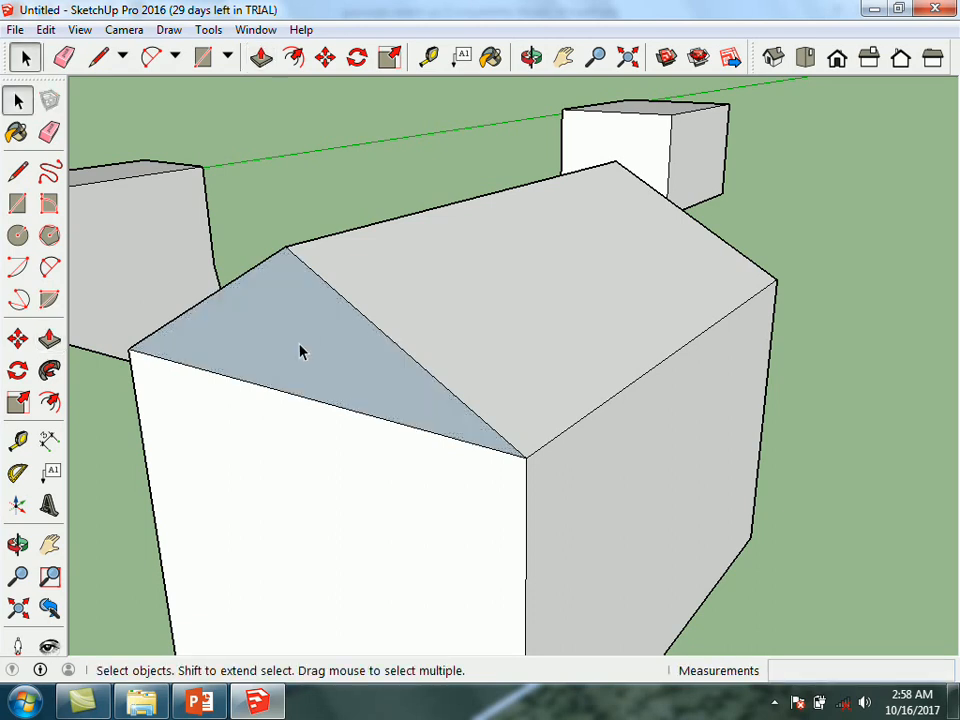
pyautogui.rightClick(300, 349)
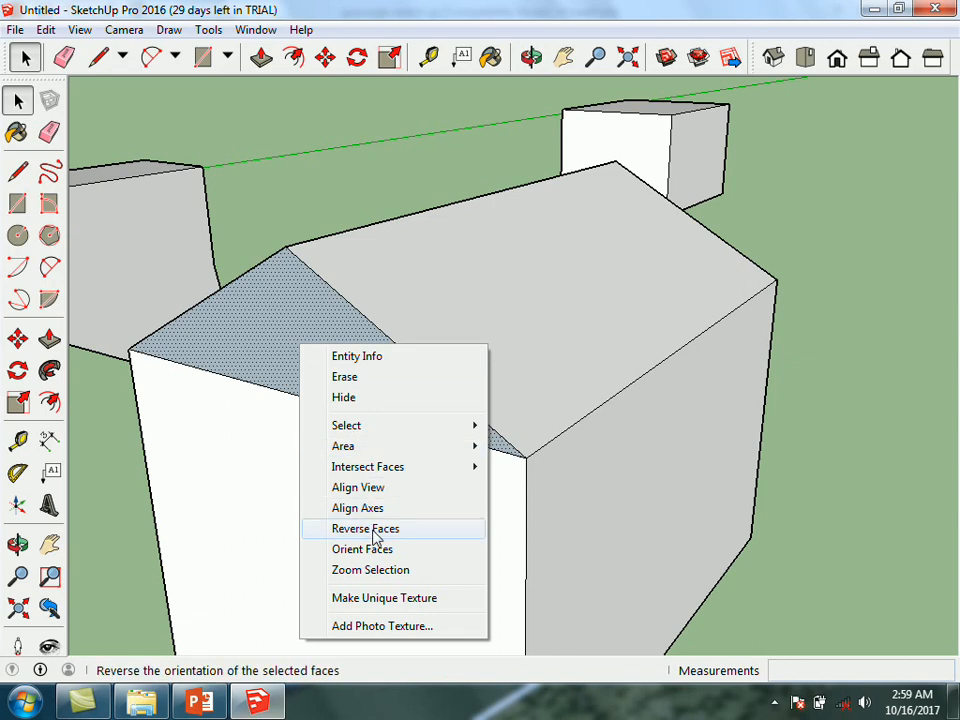
pyautogui.rightClick(249, 319)
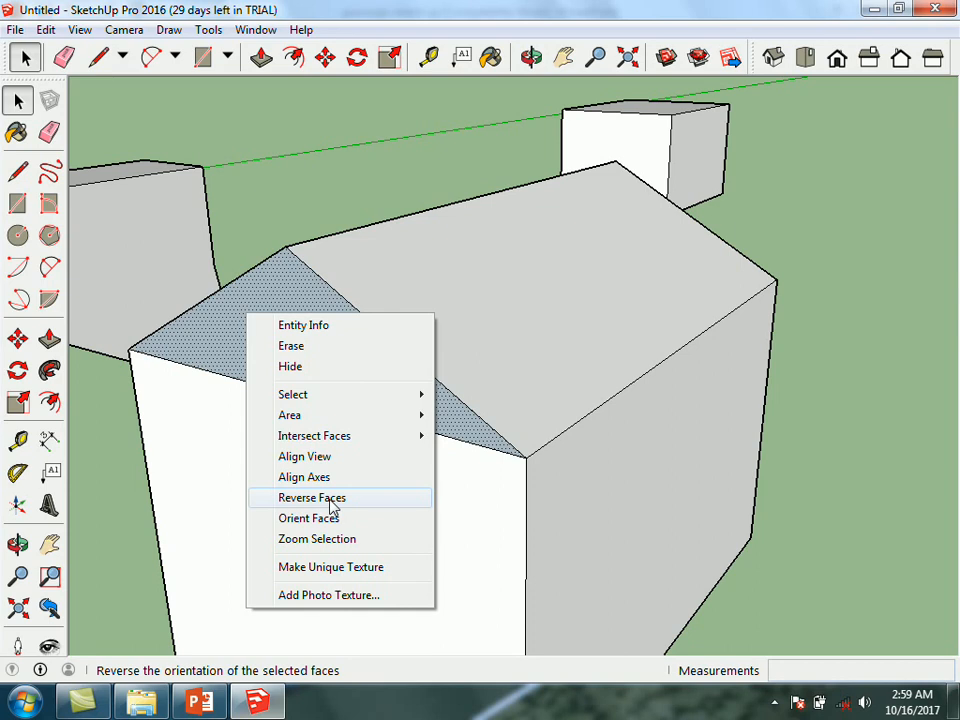
pyautogui.click(311, 497)
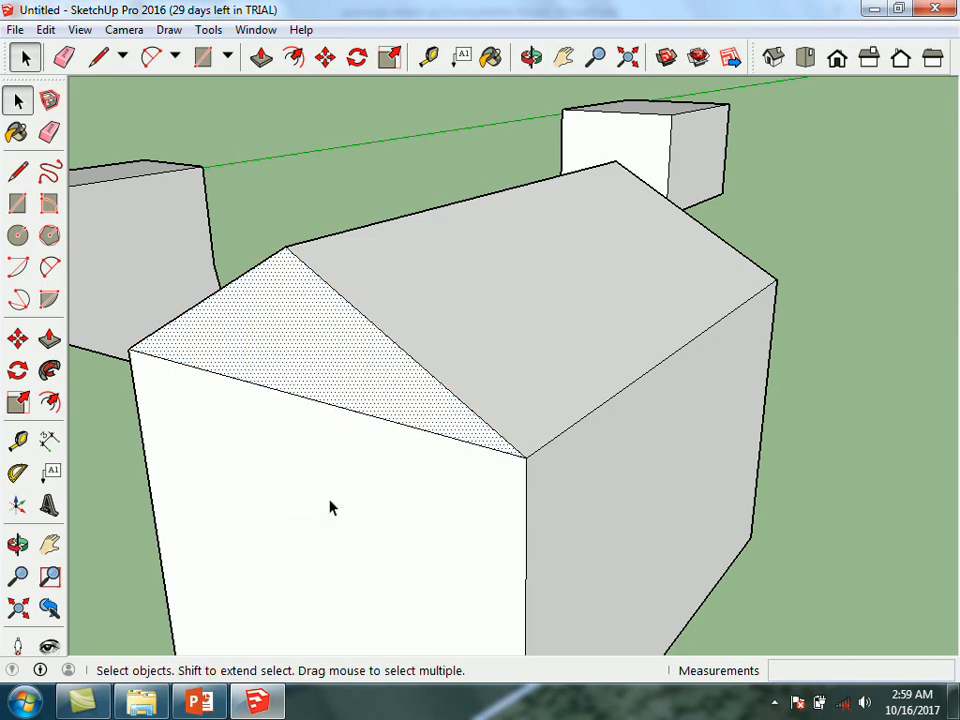
# - Reverse the visible roof slope's face to show its back side, and reverse it back
pyautogui.rightClick(464, 317)
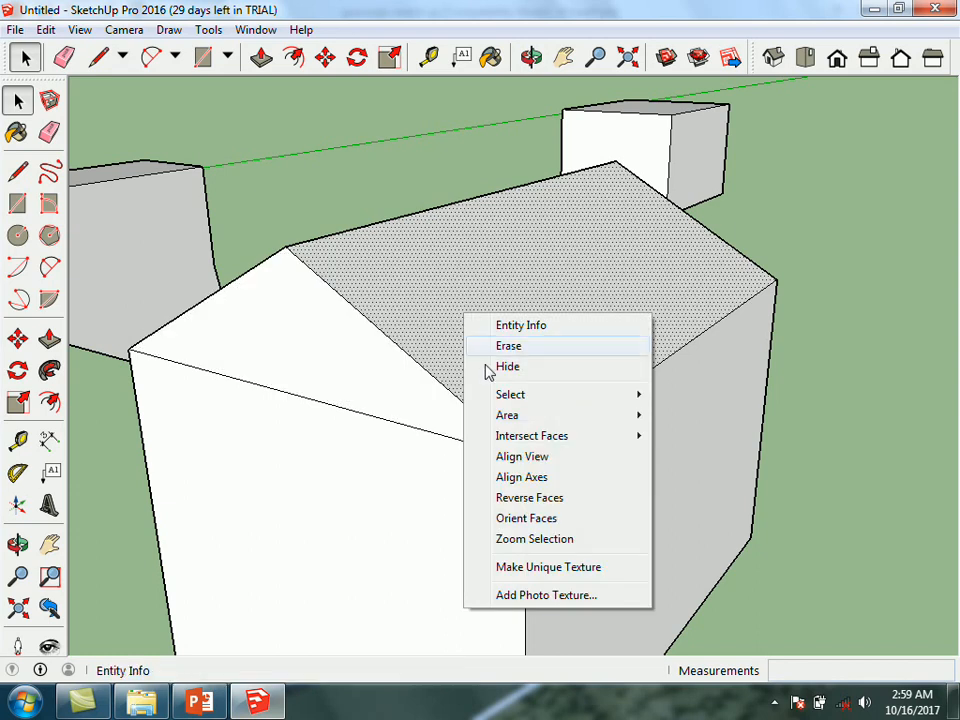
pyautogui.click(513, 499)
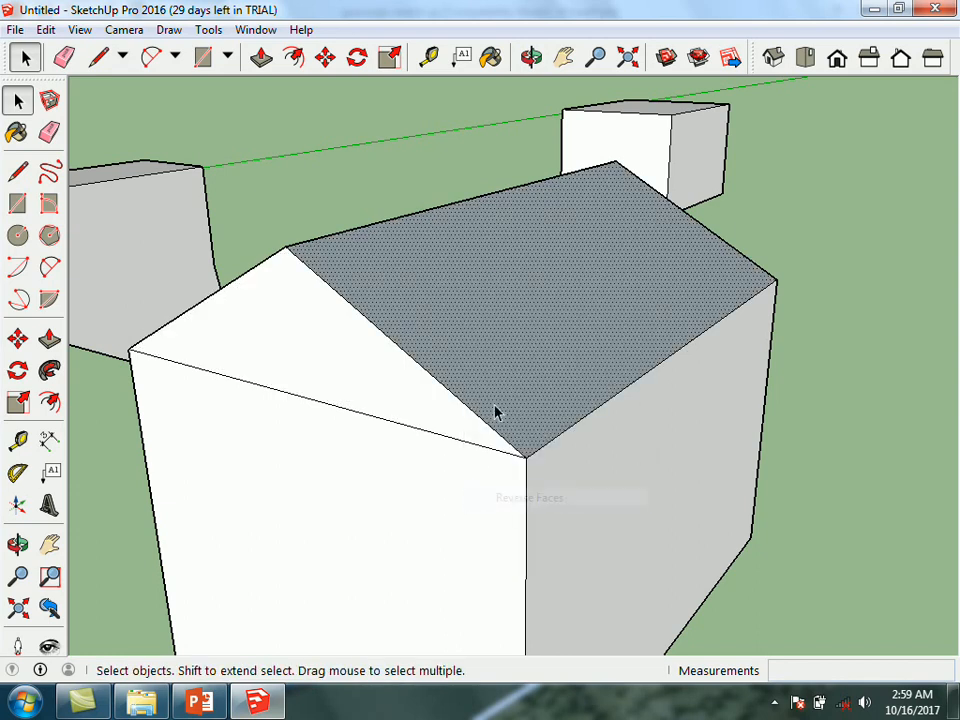
pyautogui.rightClick(548, 291)
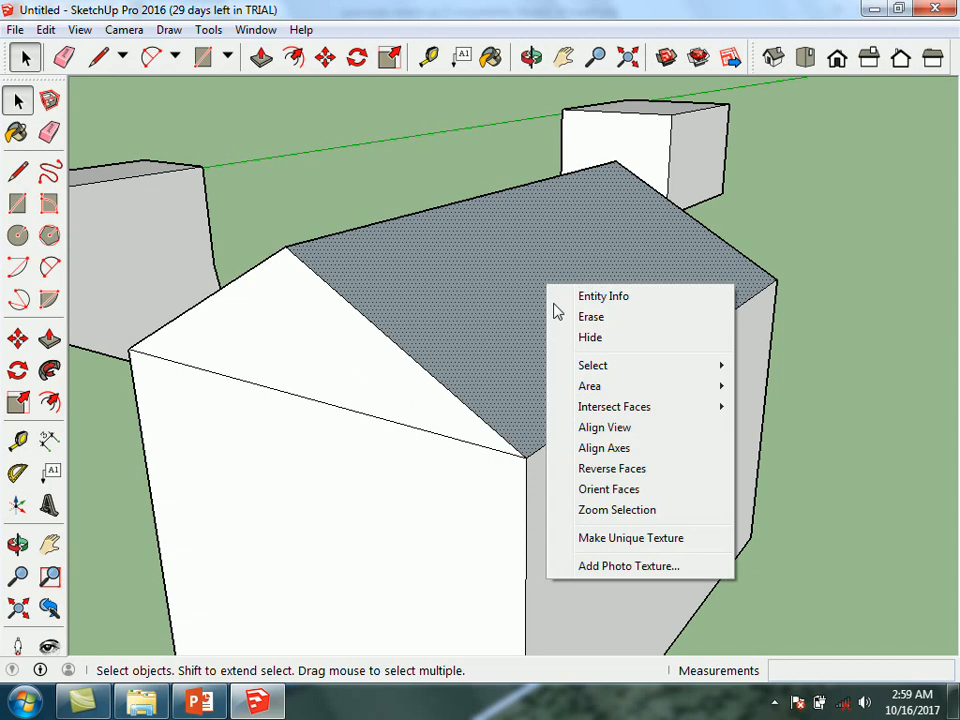
pyautogui.click(597, 469)
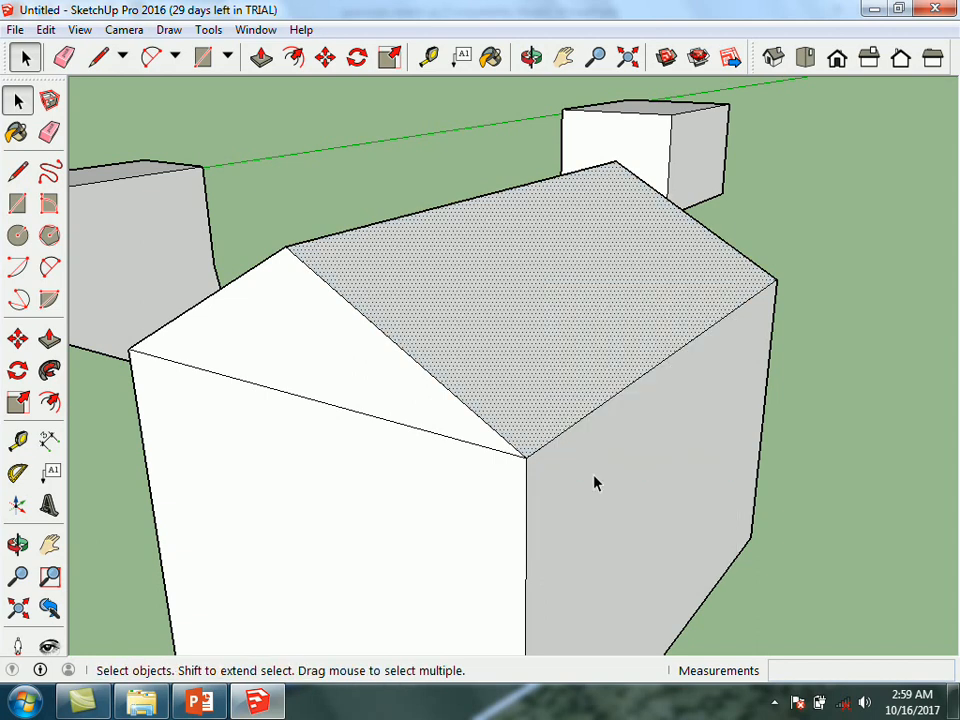
# - Look up the next topic after Push/Pull on the PowerPoint slide and switch back to SketchUp
pyautogui.click(199, 704)
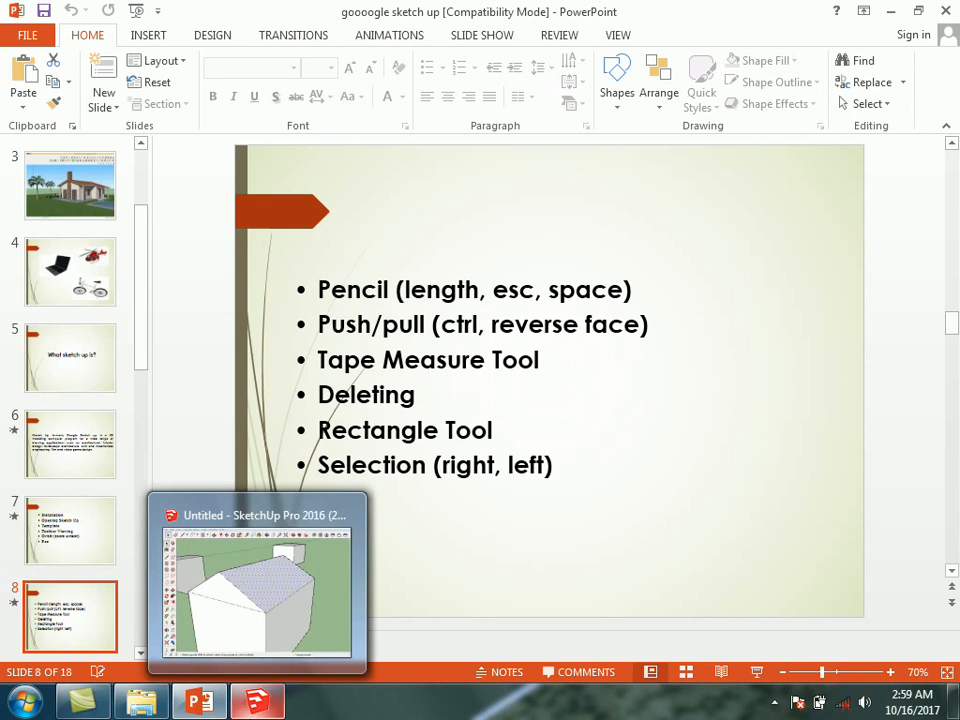
pyautogui.click(192, 710)
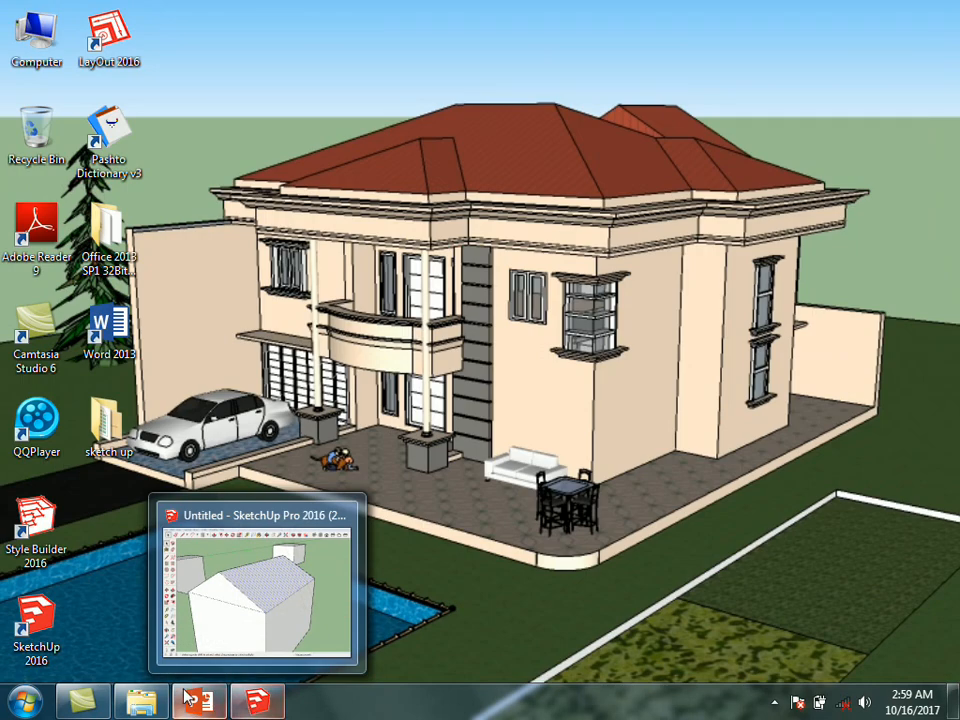
pyautogui.click(209, 707)
pyautogui.click(257, 703)
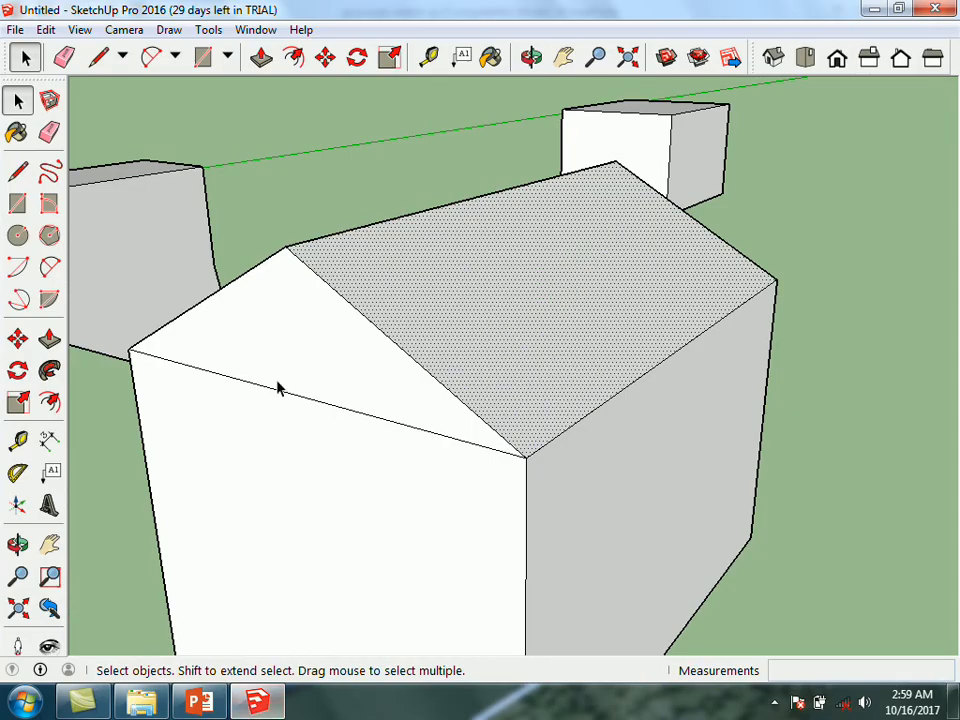